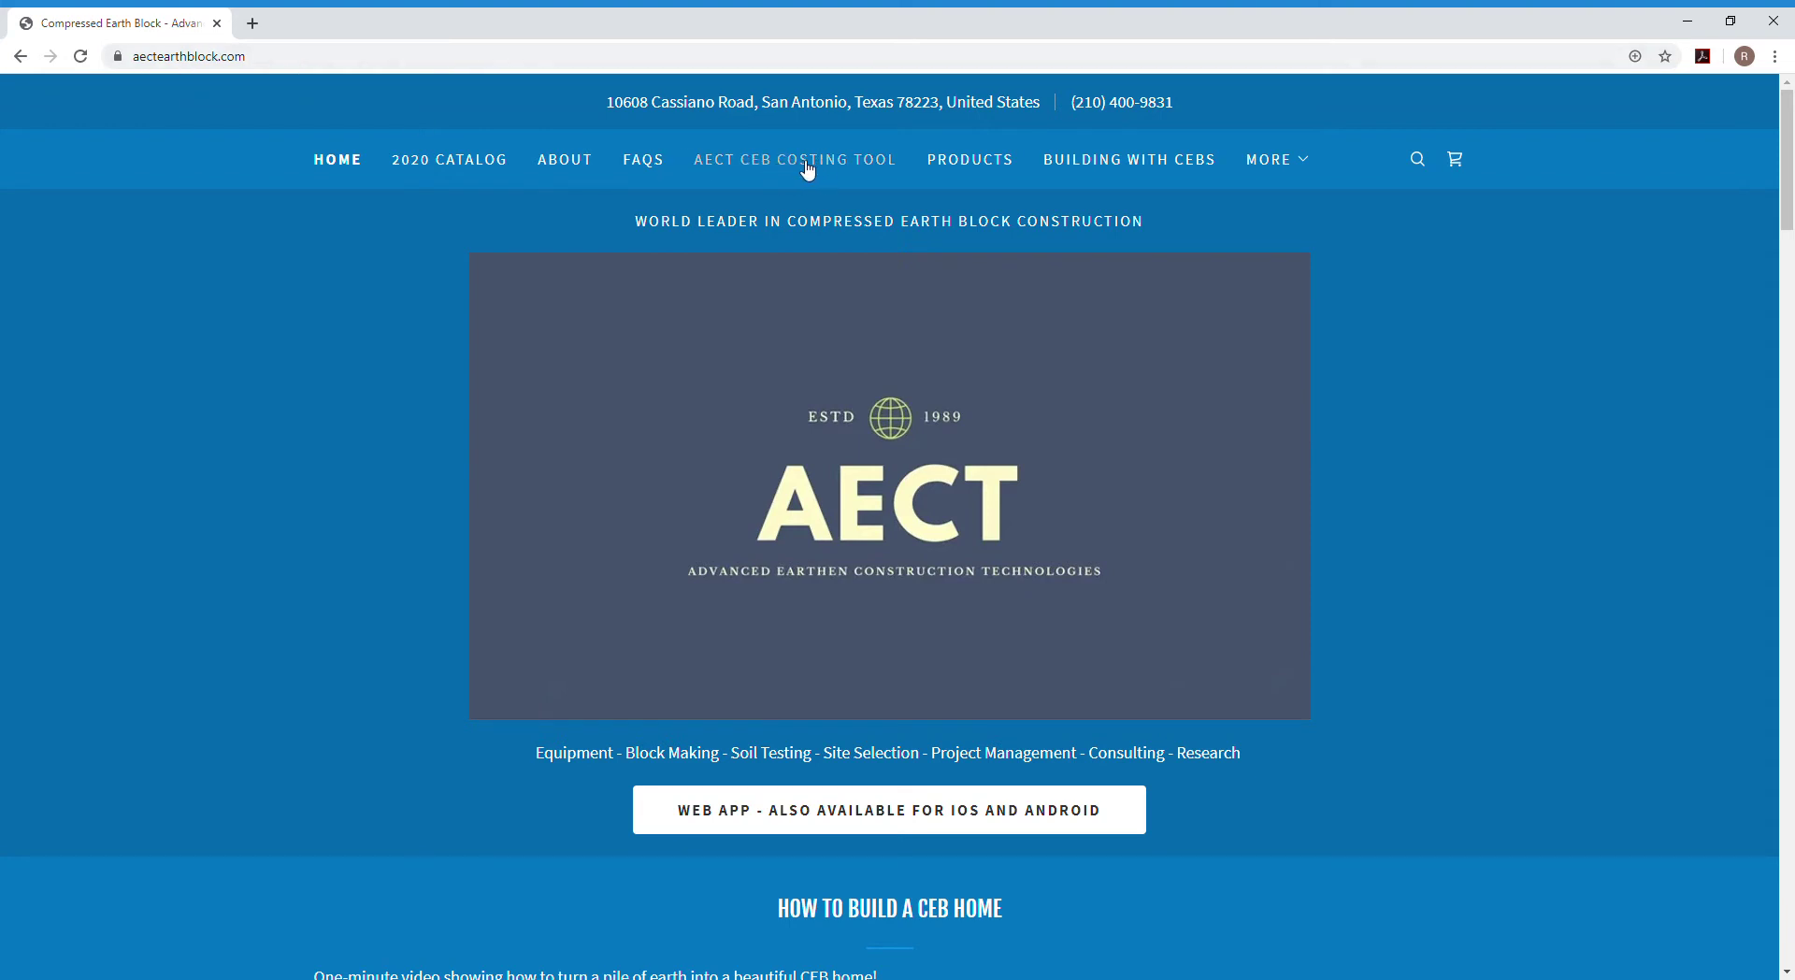
# Open the AECT CEB costing tool page and read through its linked Frequently Asked Questions on block sizes and stabilization
pyautogui.click(804, 161)
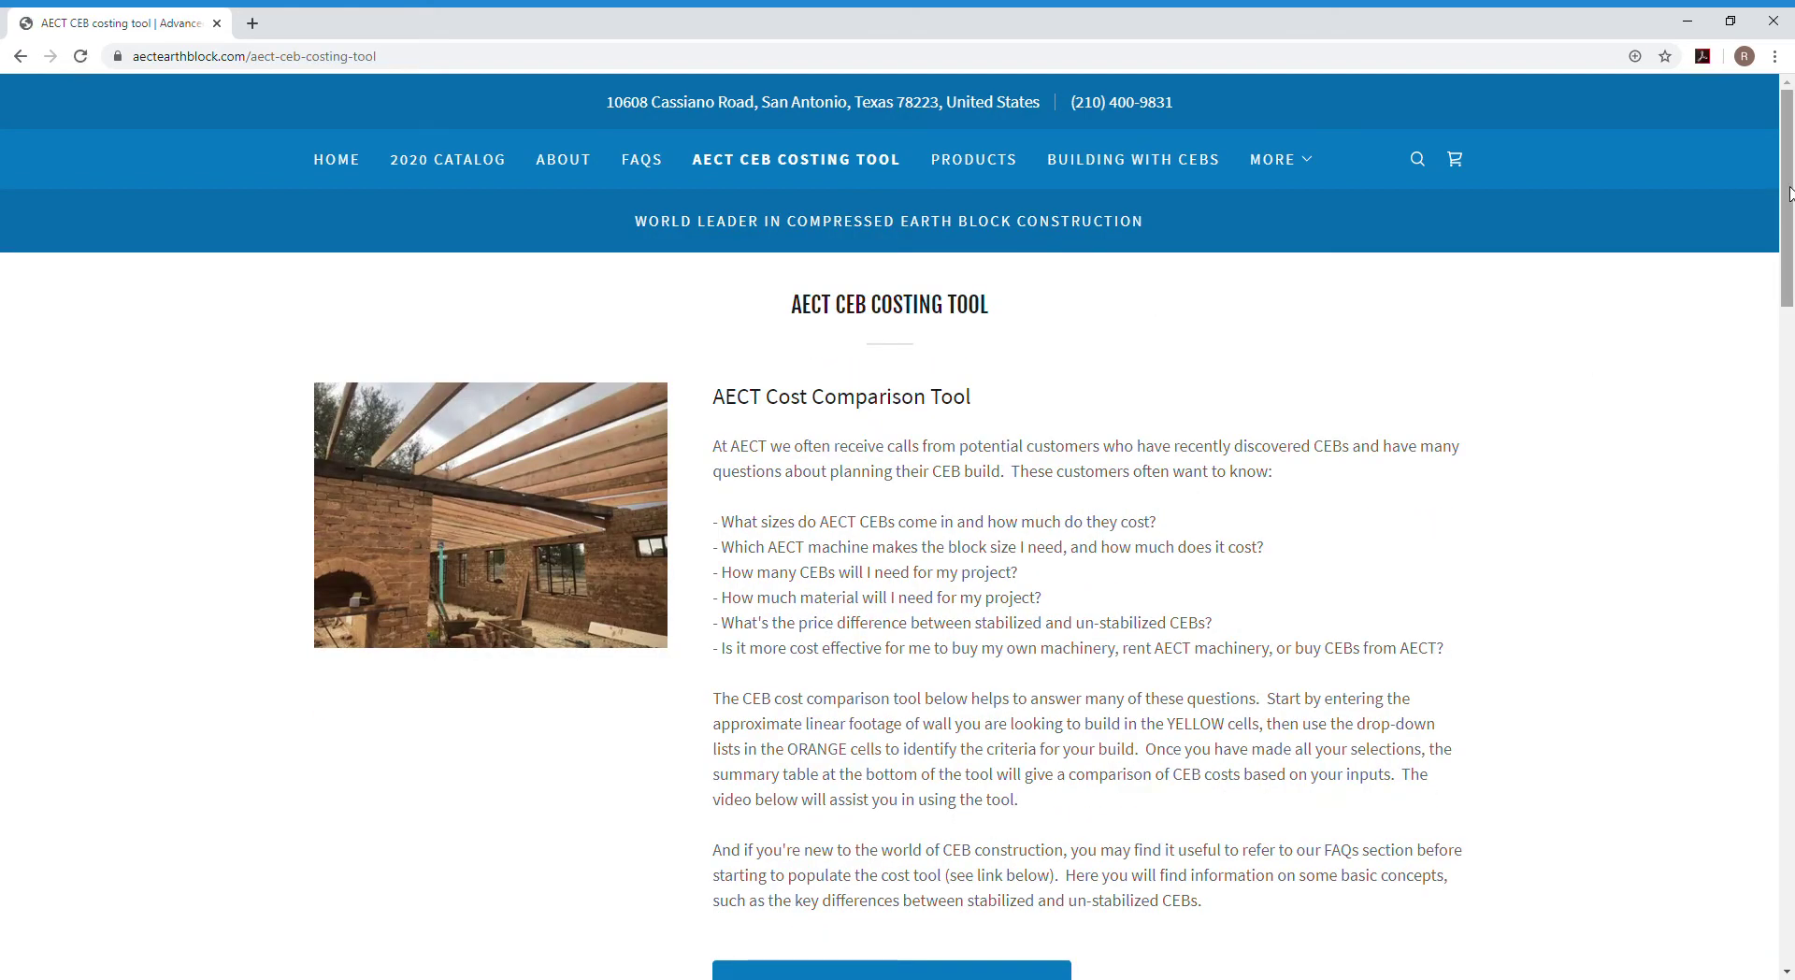
pyautogui.scroll(-2, 1328, 333)
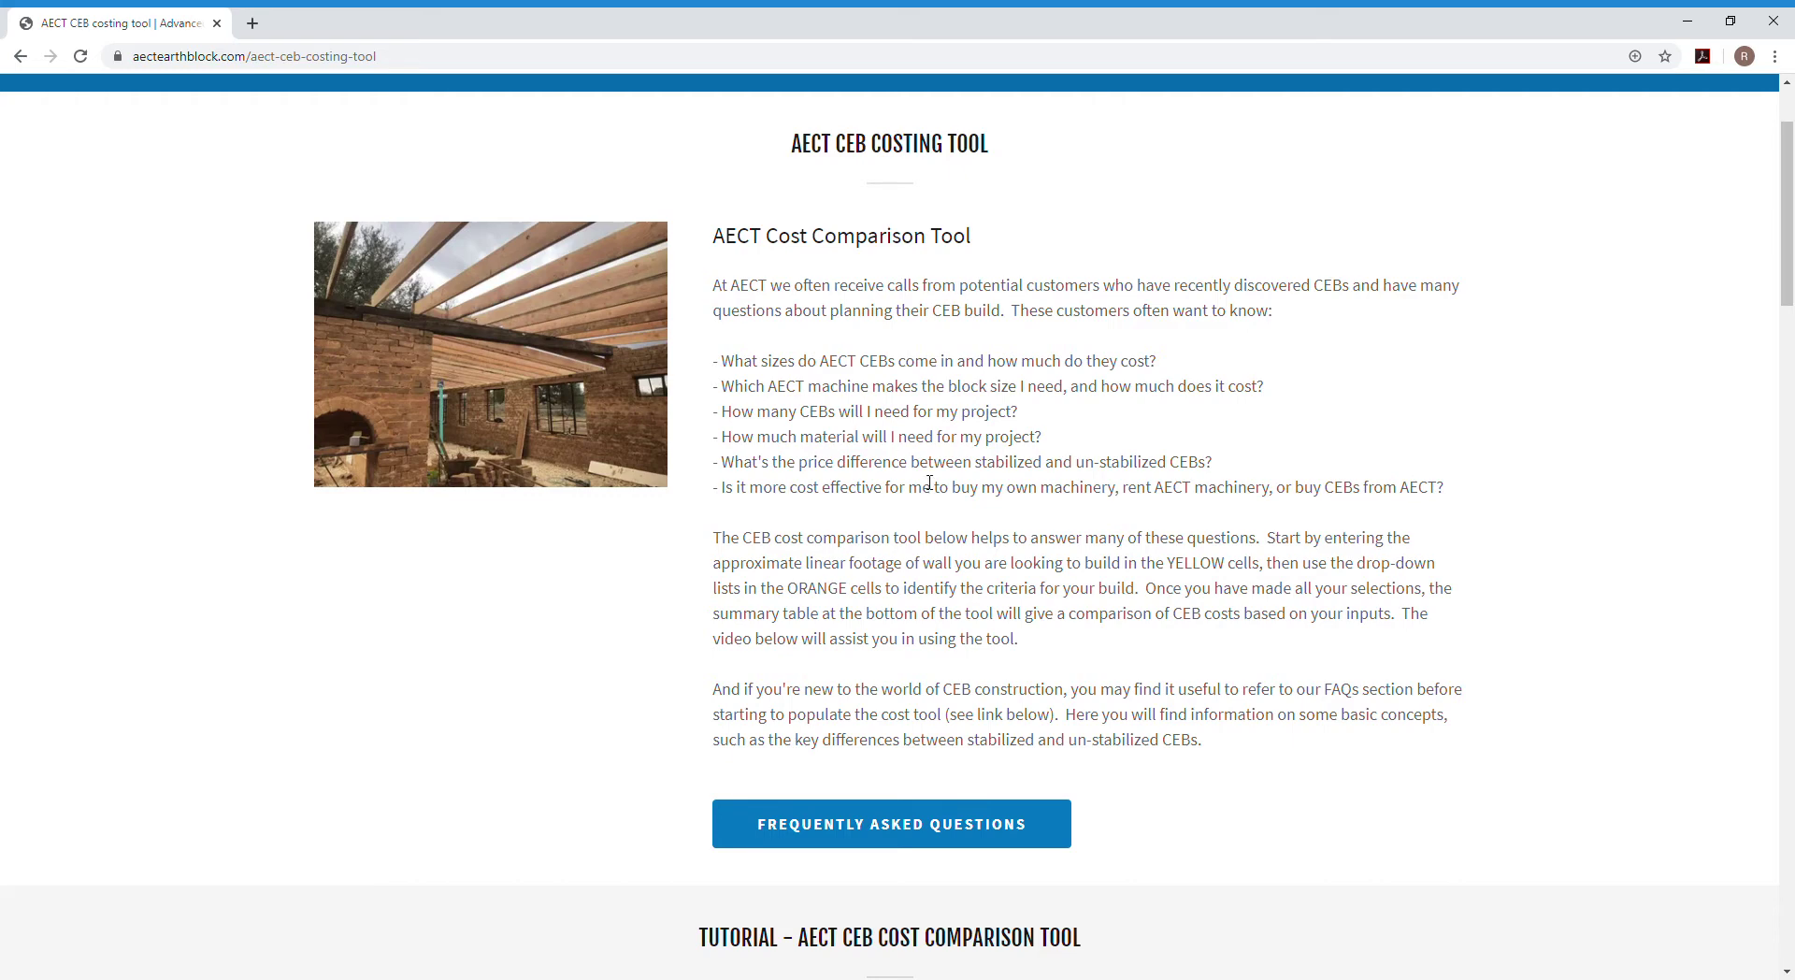
pyautogui.click(924, 822)
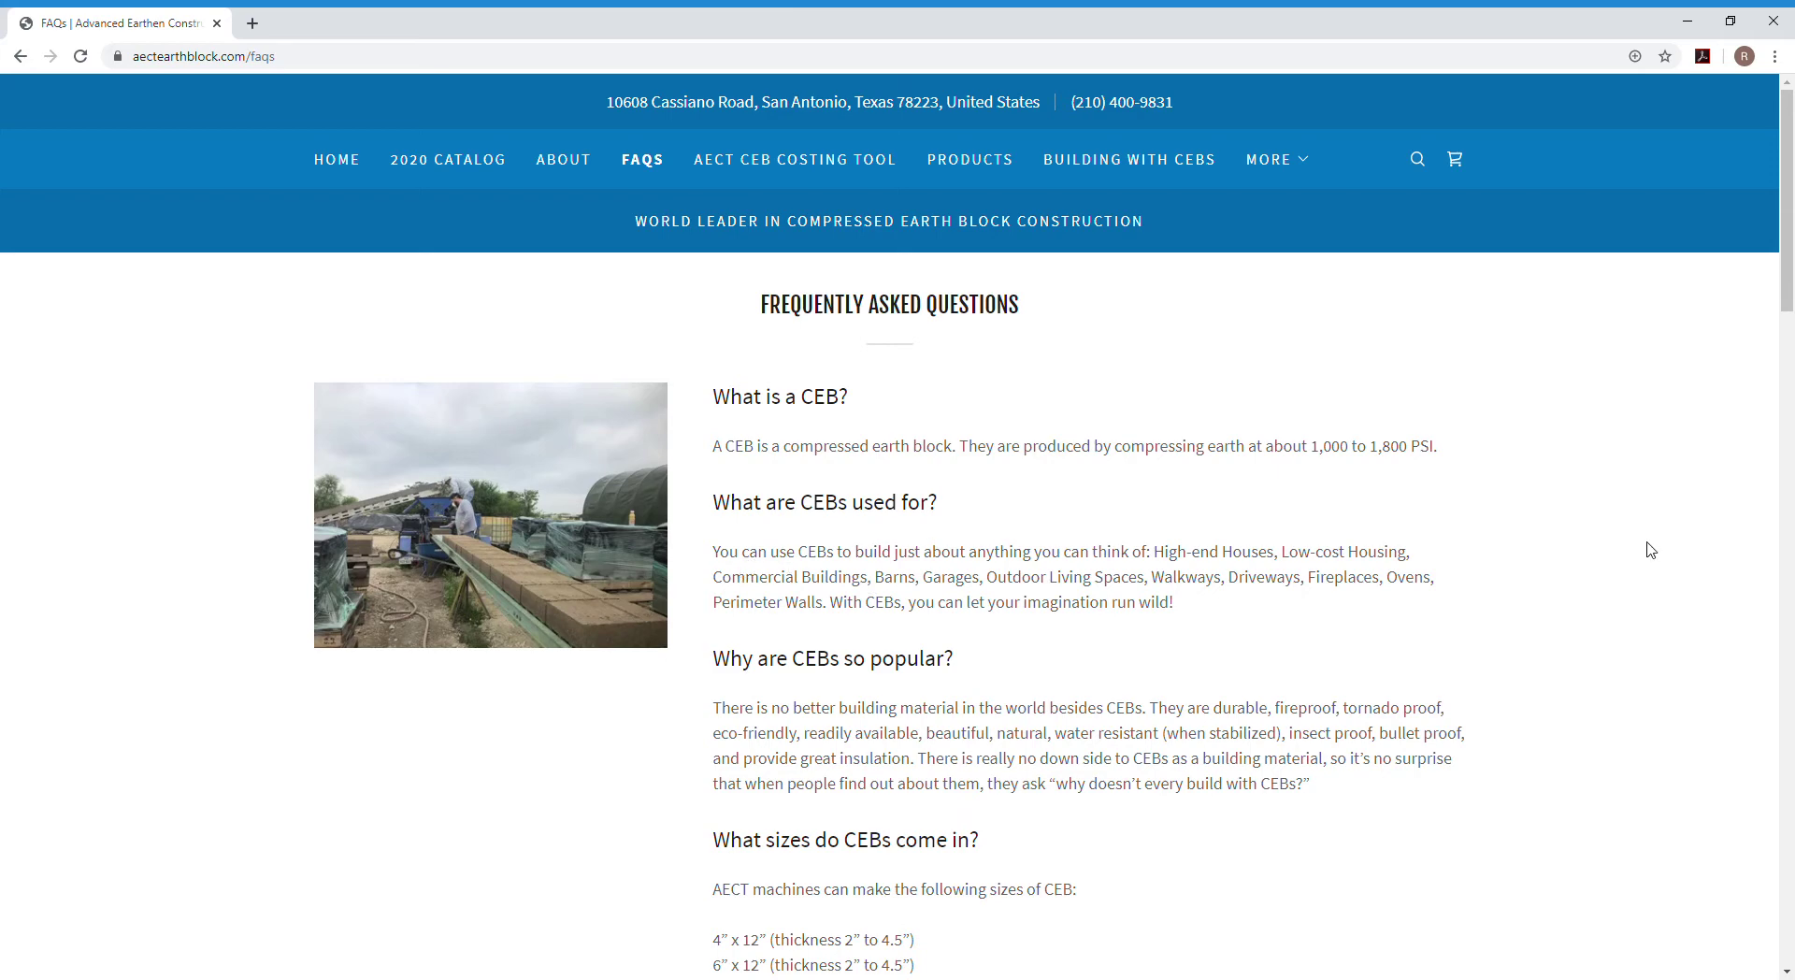
pyautogui.scroll(-3, 1235, 374)
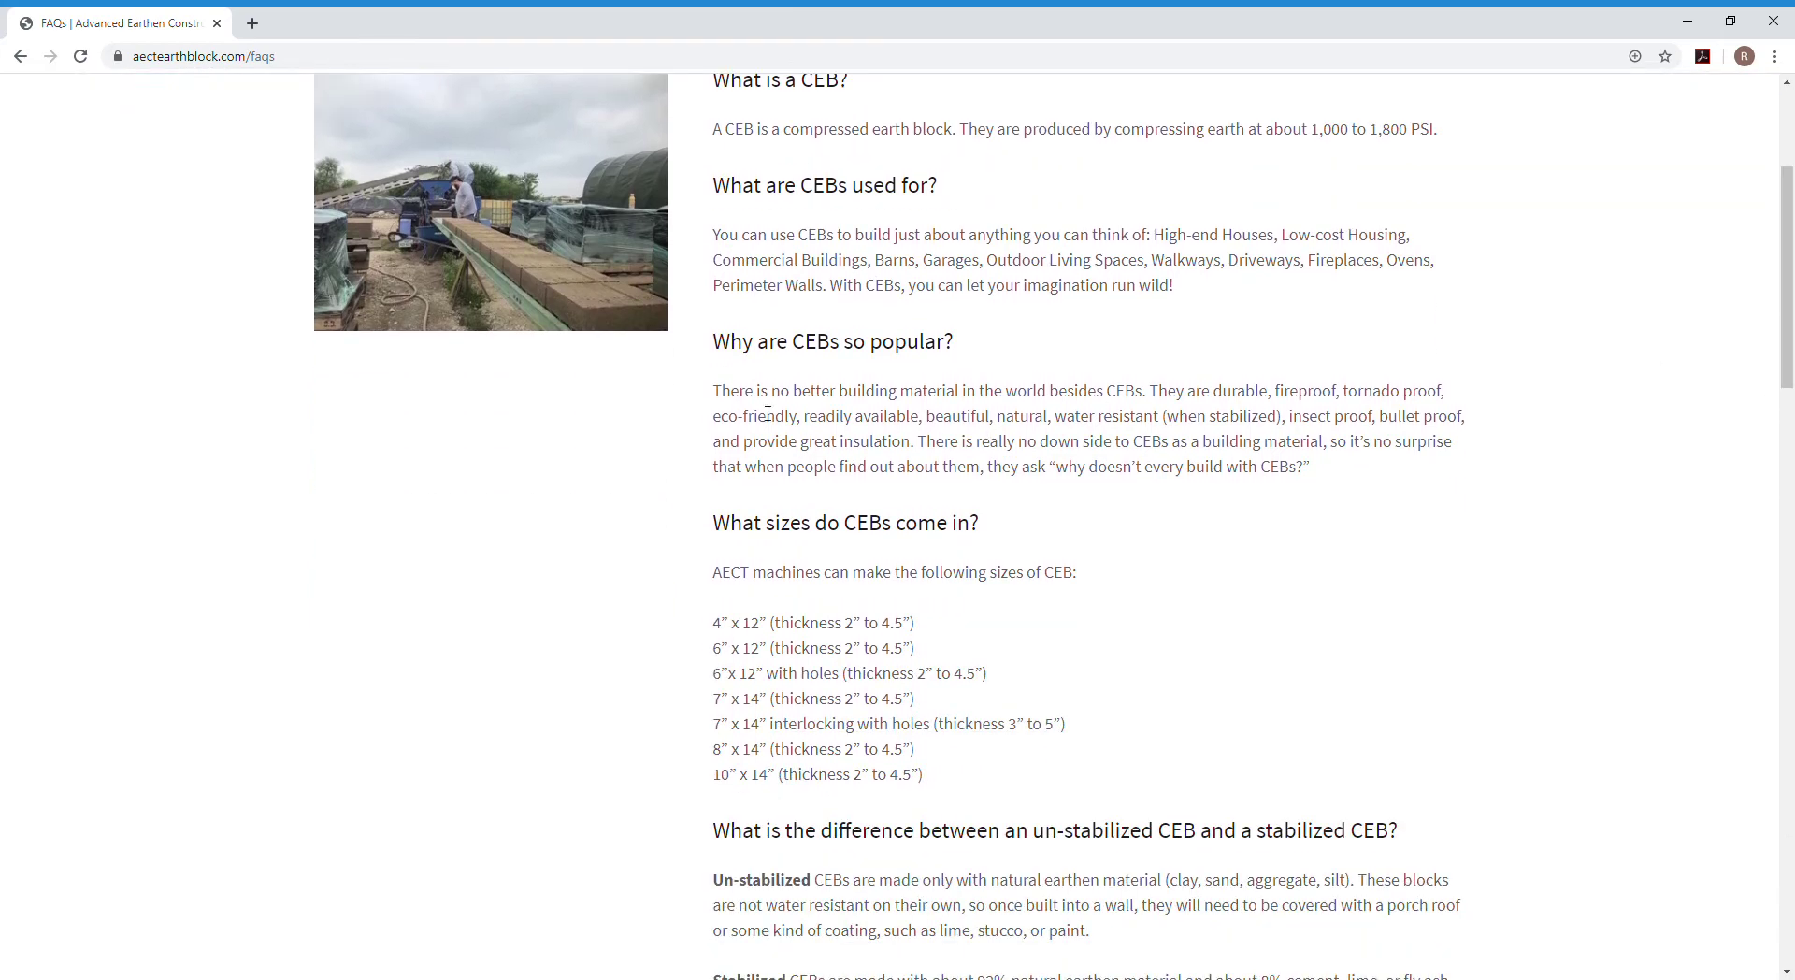
pyautogui.scroll(-6, 1776, 292)
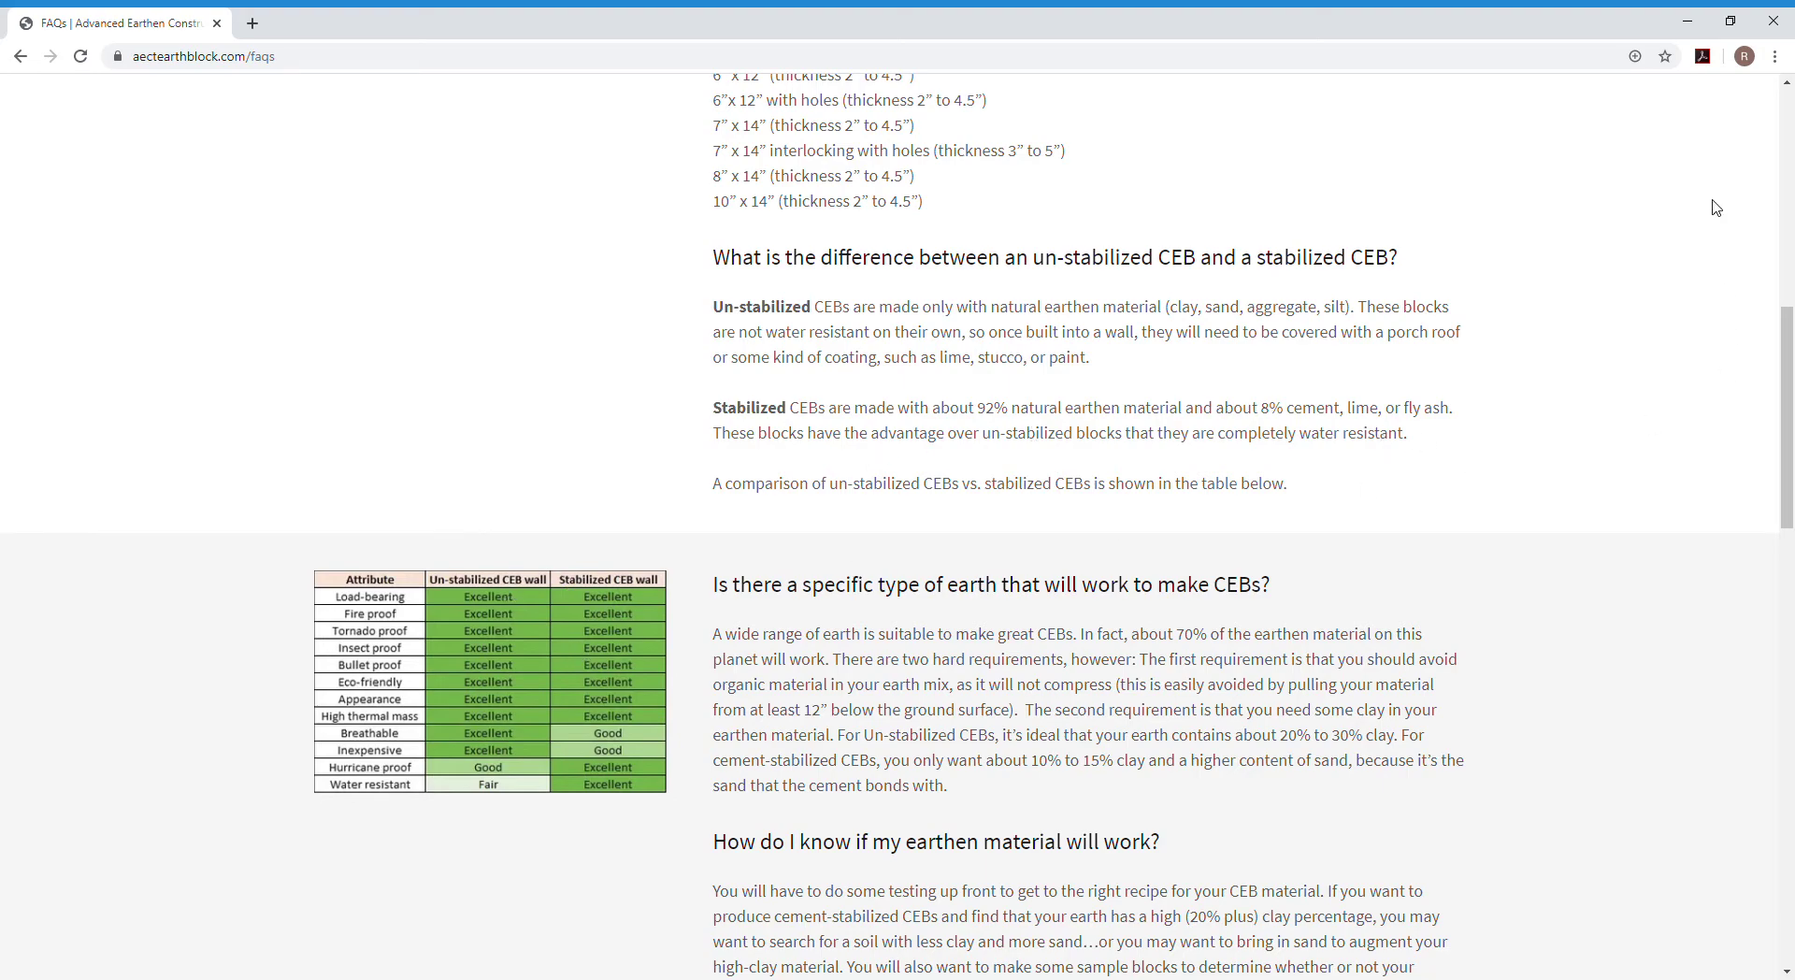
pyautogui.moveTo(1788, 423); pyautogui.dragTo(1787, 191)
# In the AECT CEB costing tool, specify the external wall as 1500 linear feet, 10 inches wide and 9 feet high
pyautogui.click(763, 160)
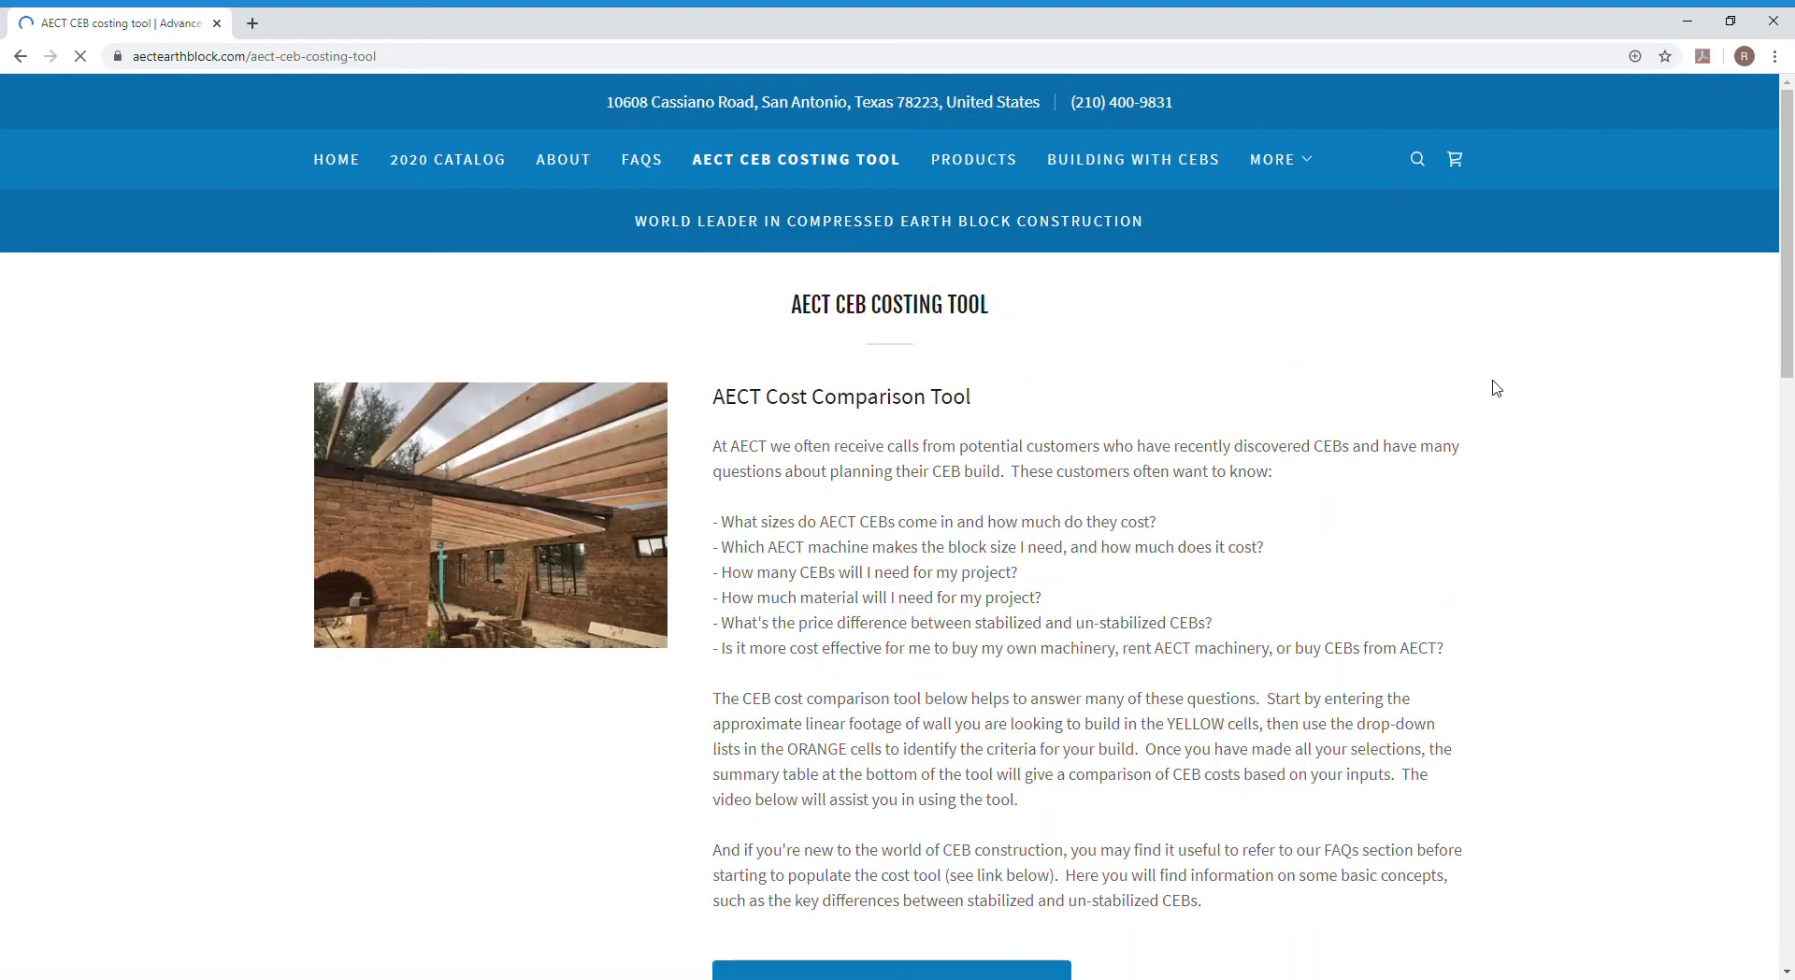
pyautogui.moveTo(1785, 273); pyautogui.dragTo(1786, 571)
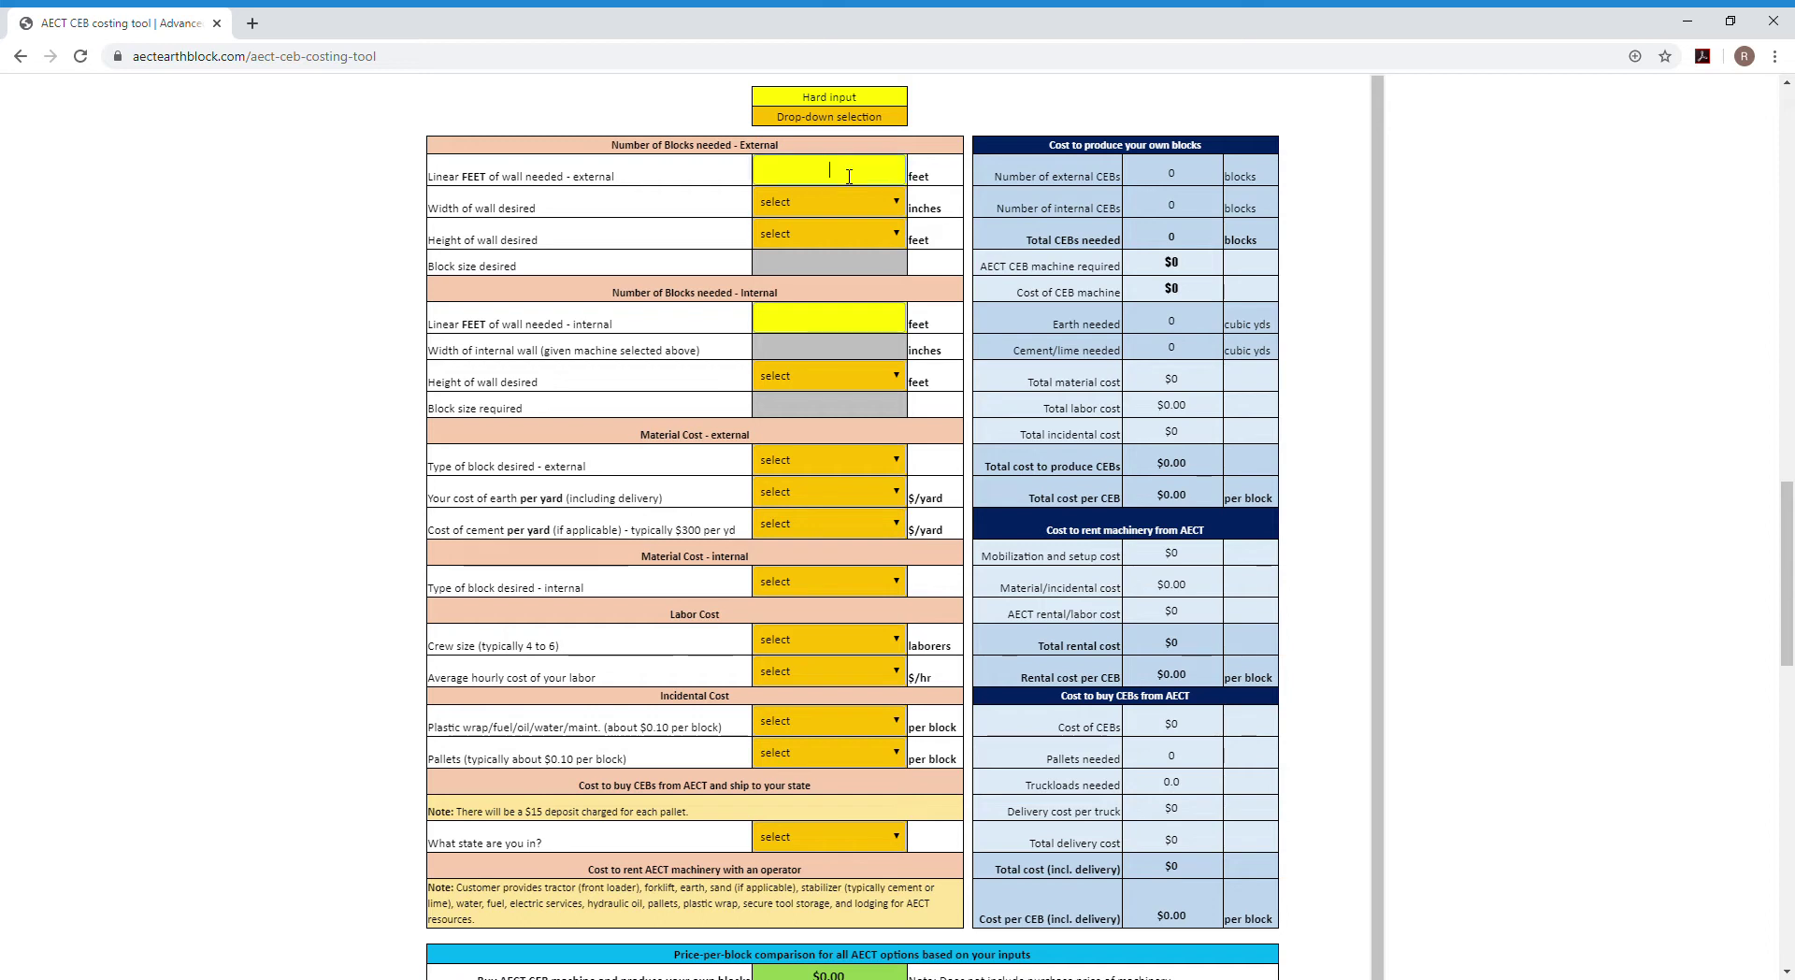
pyautogui.write('1500')
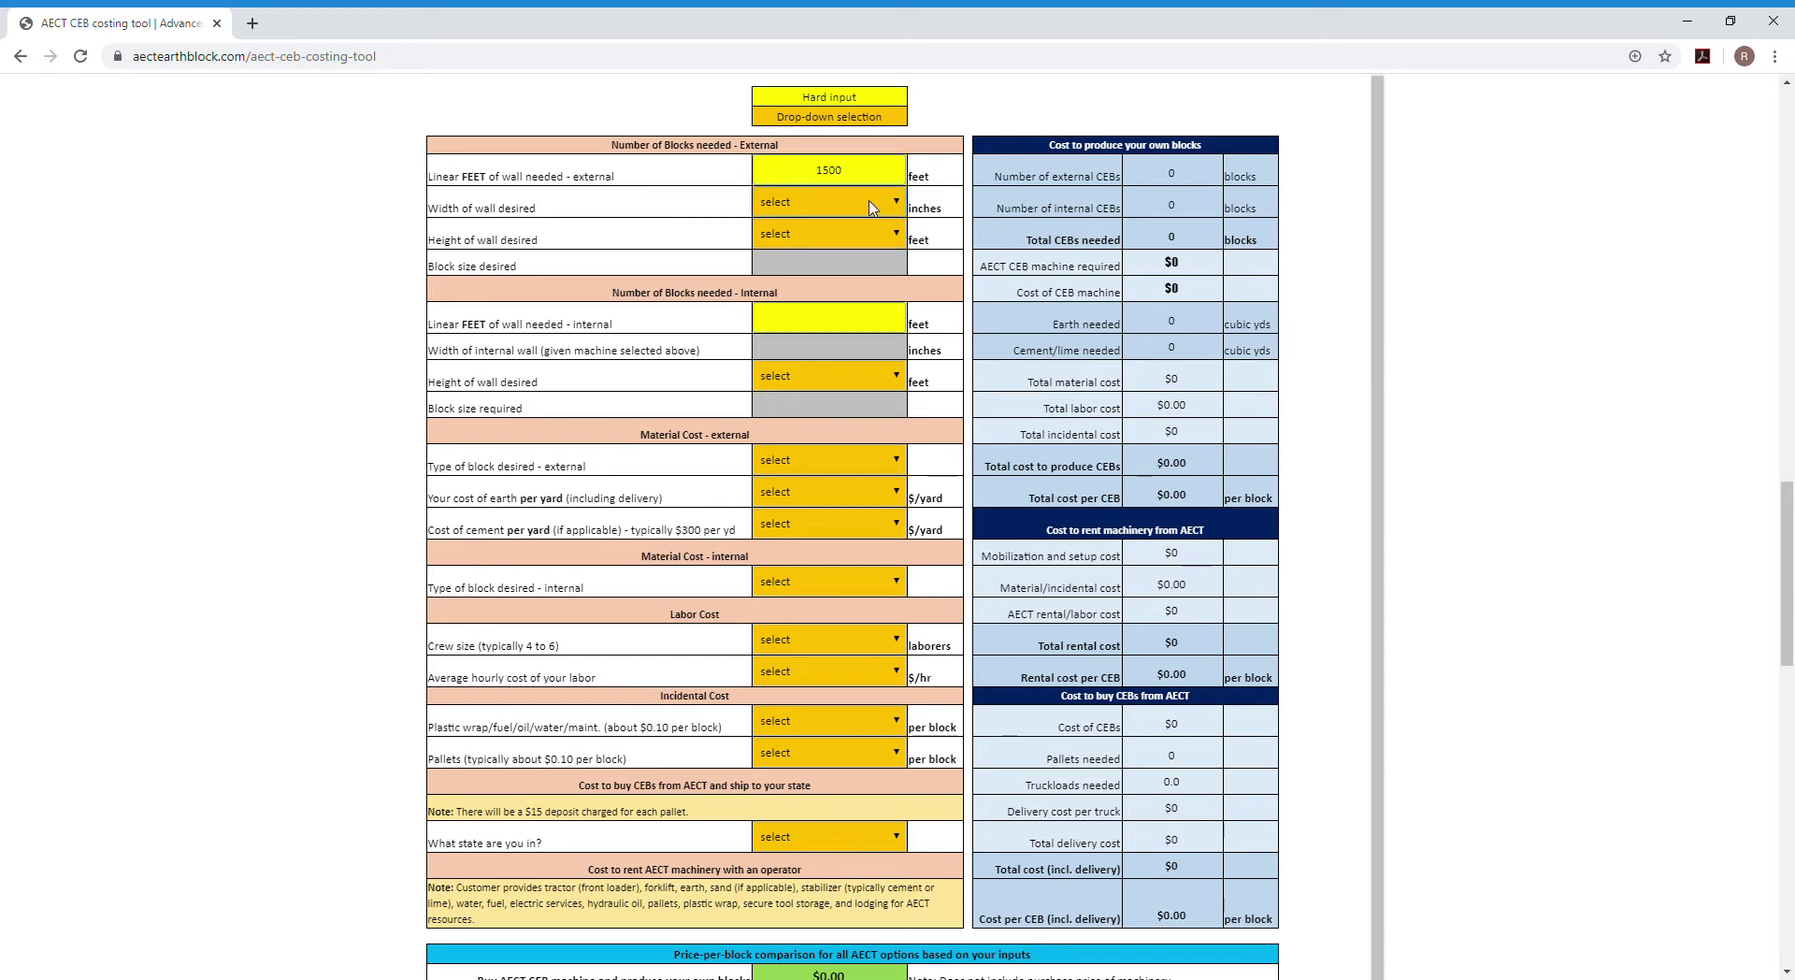
pyautogui.click(790, 277)
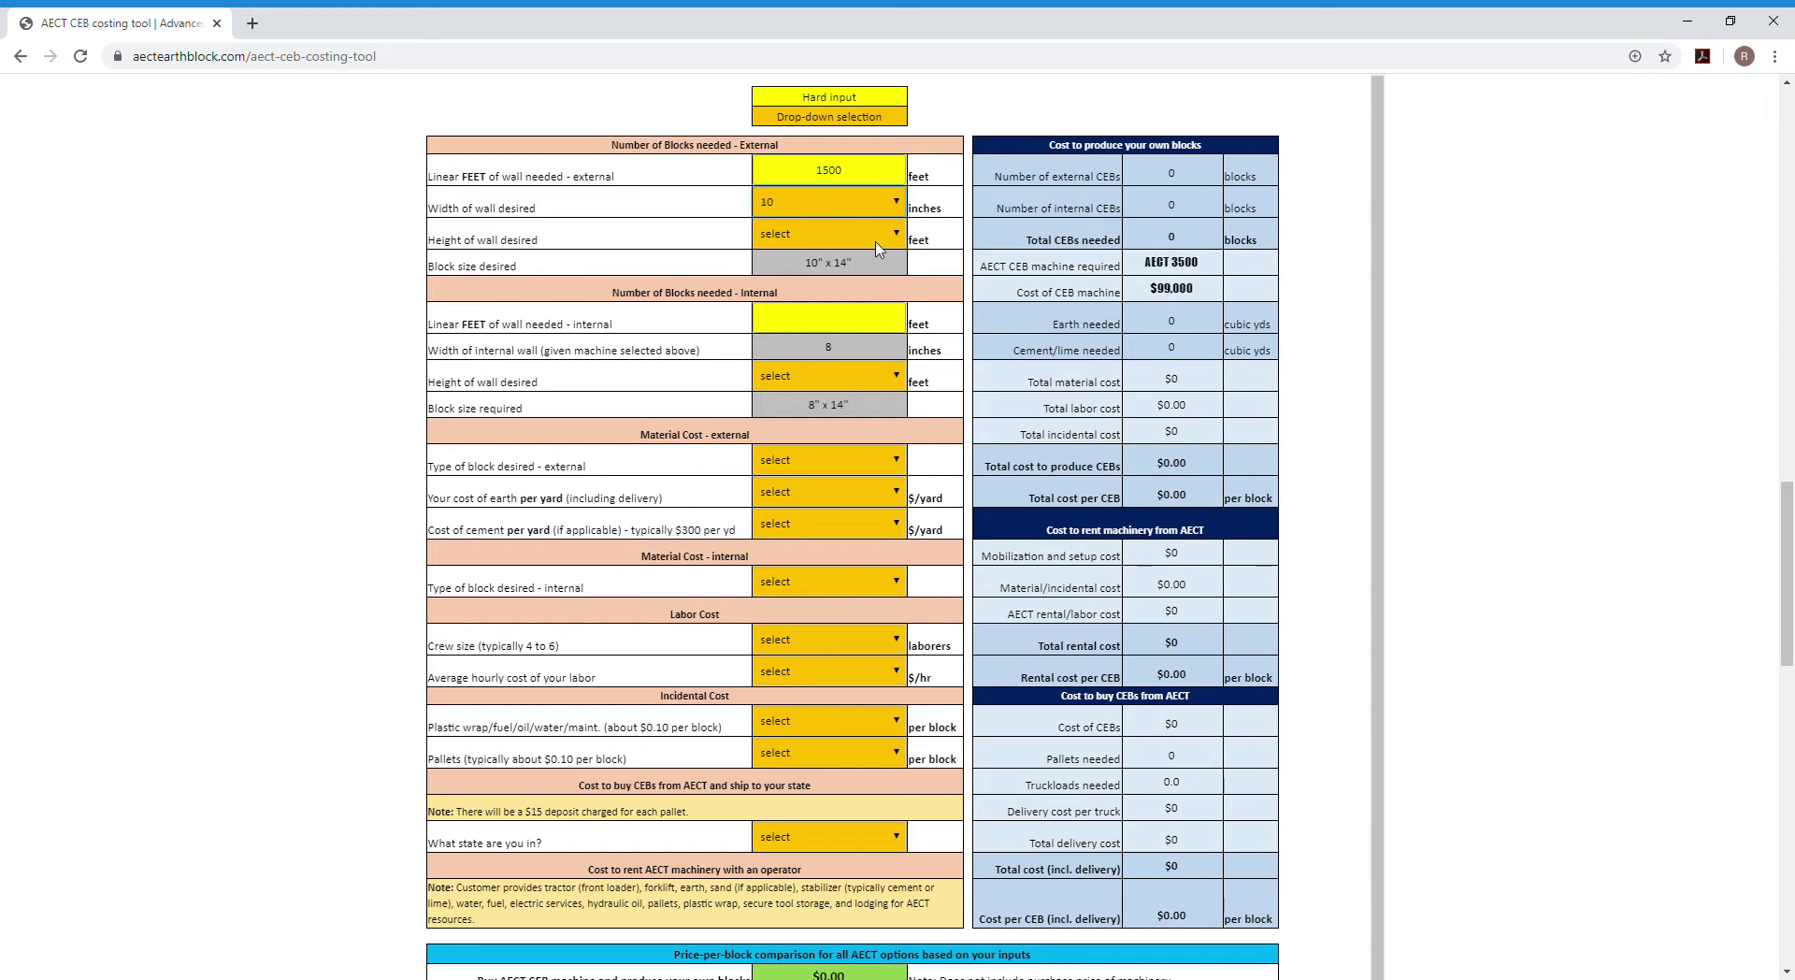
pyautogui.click(778, 310)
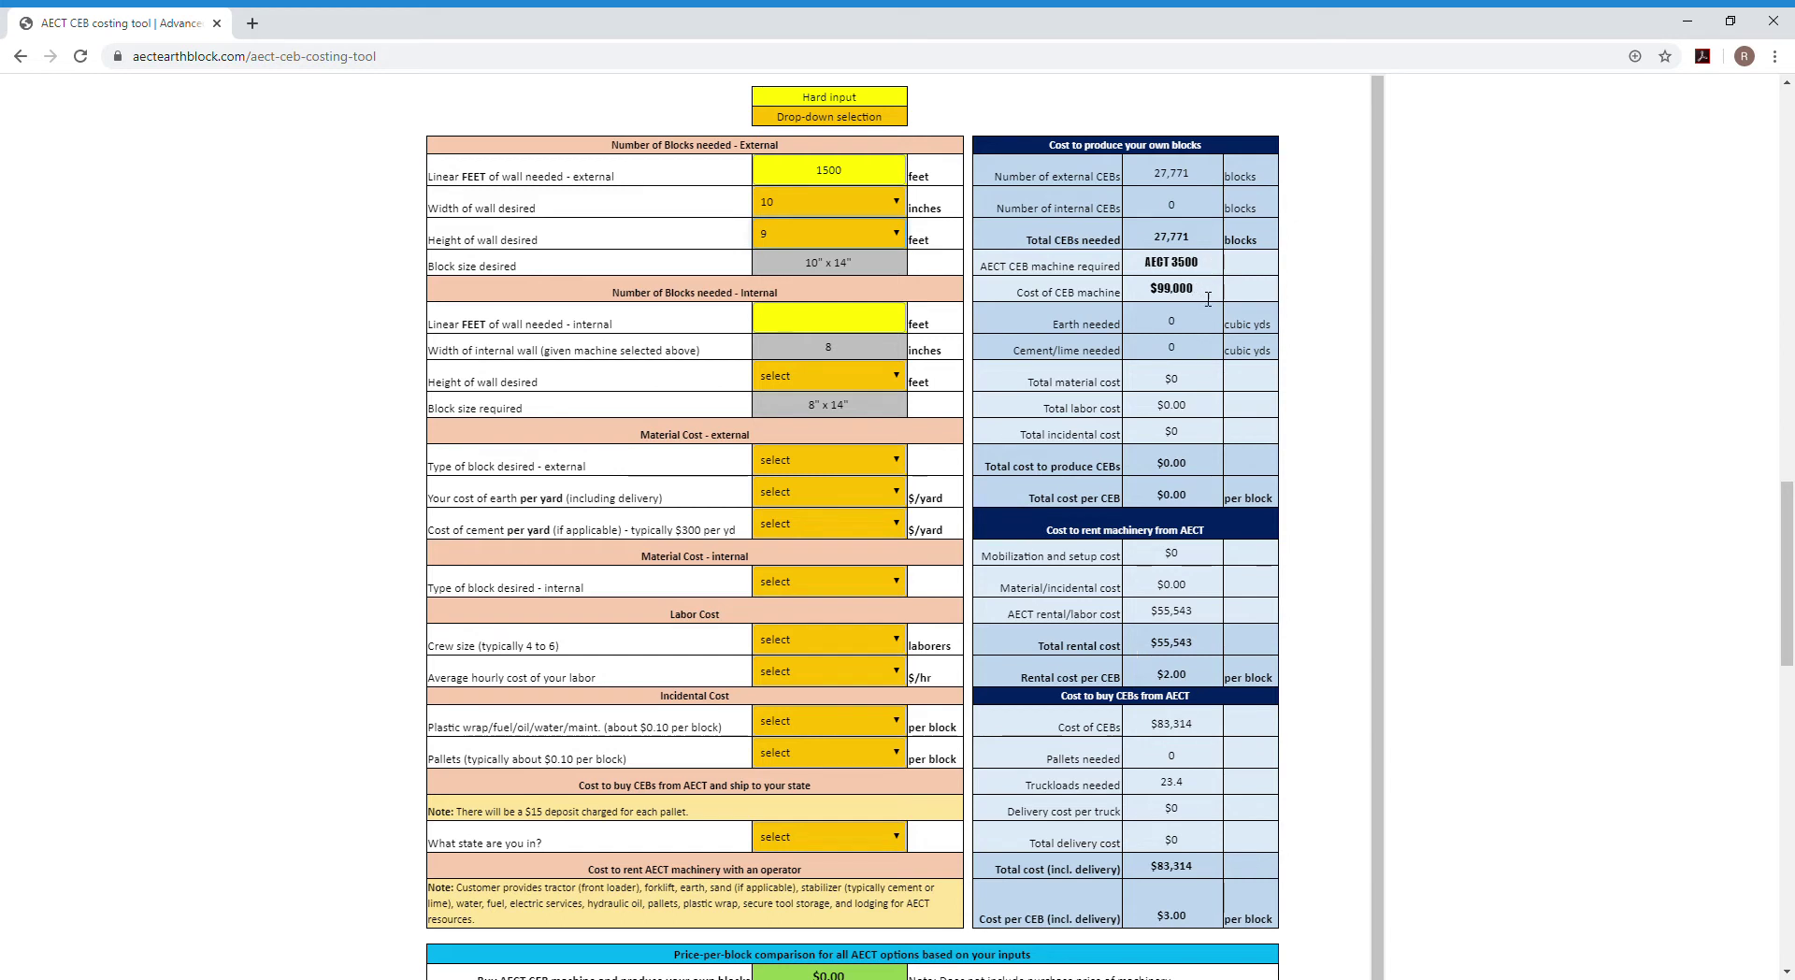
# Specify the internal wall as 1100 linear feet long and 9 feet high
pyautogui.click(836, 332)
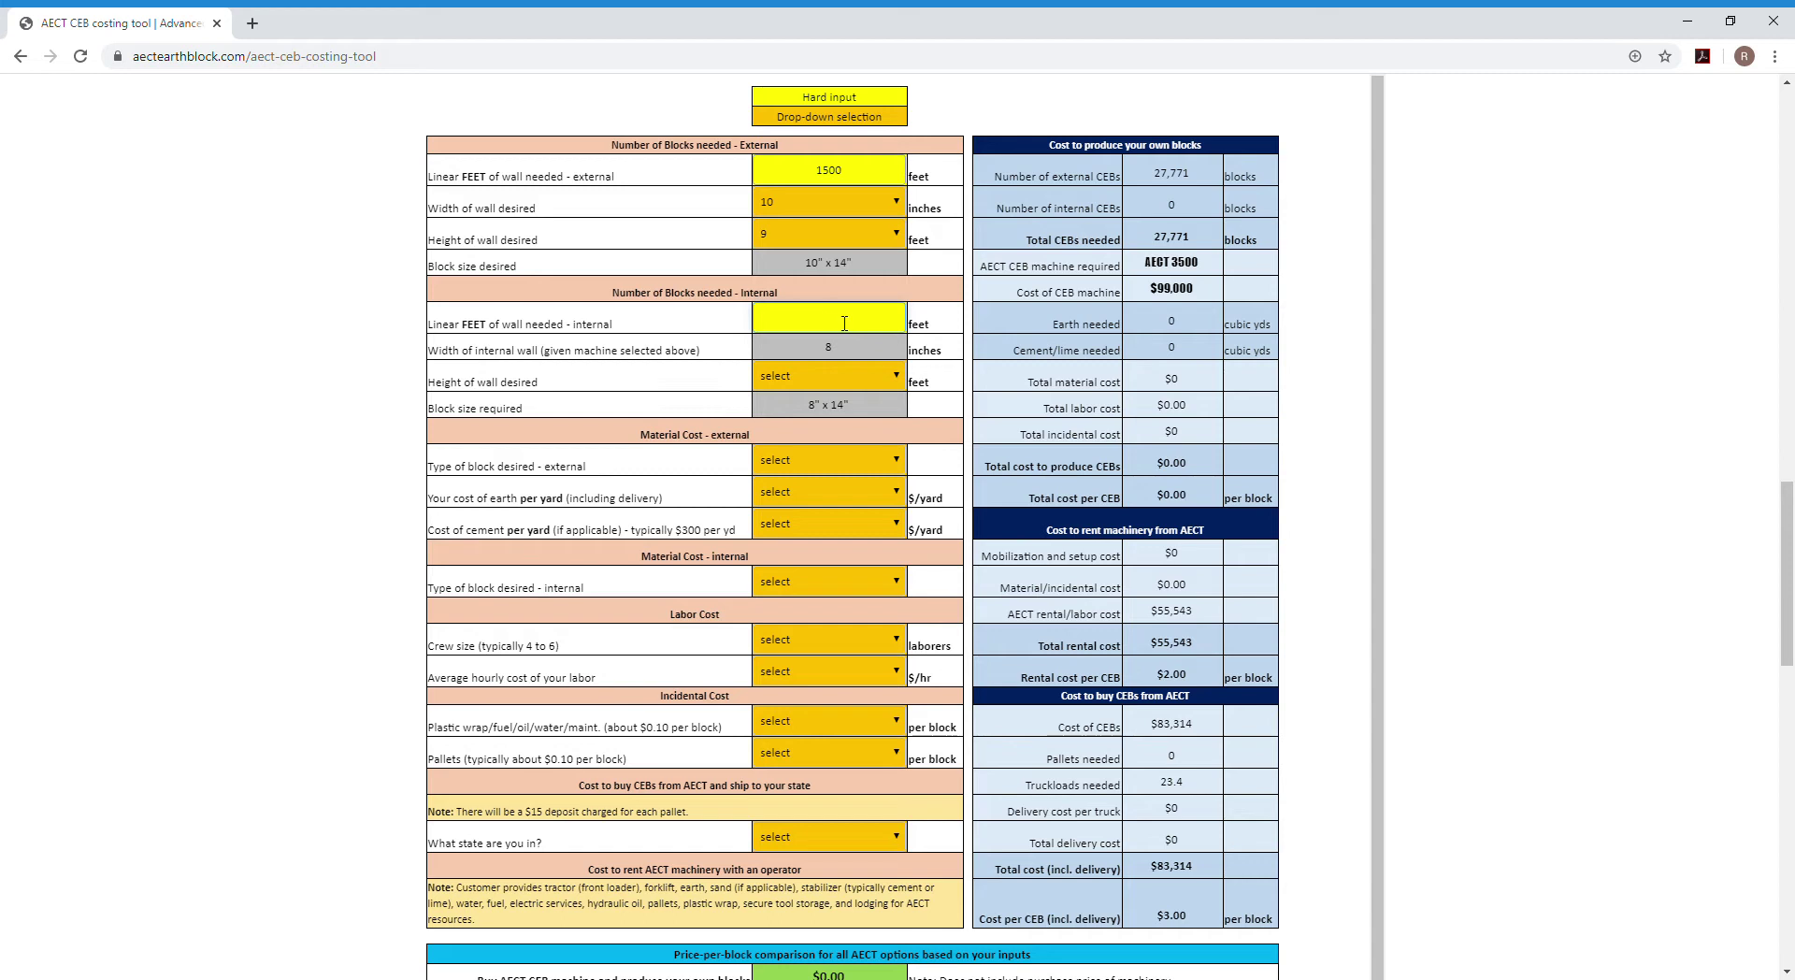
pyautogui.write('1100')
pyautogui.click(822, 452)
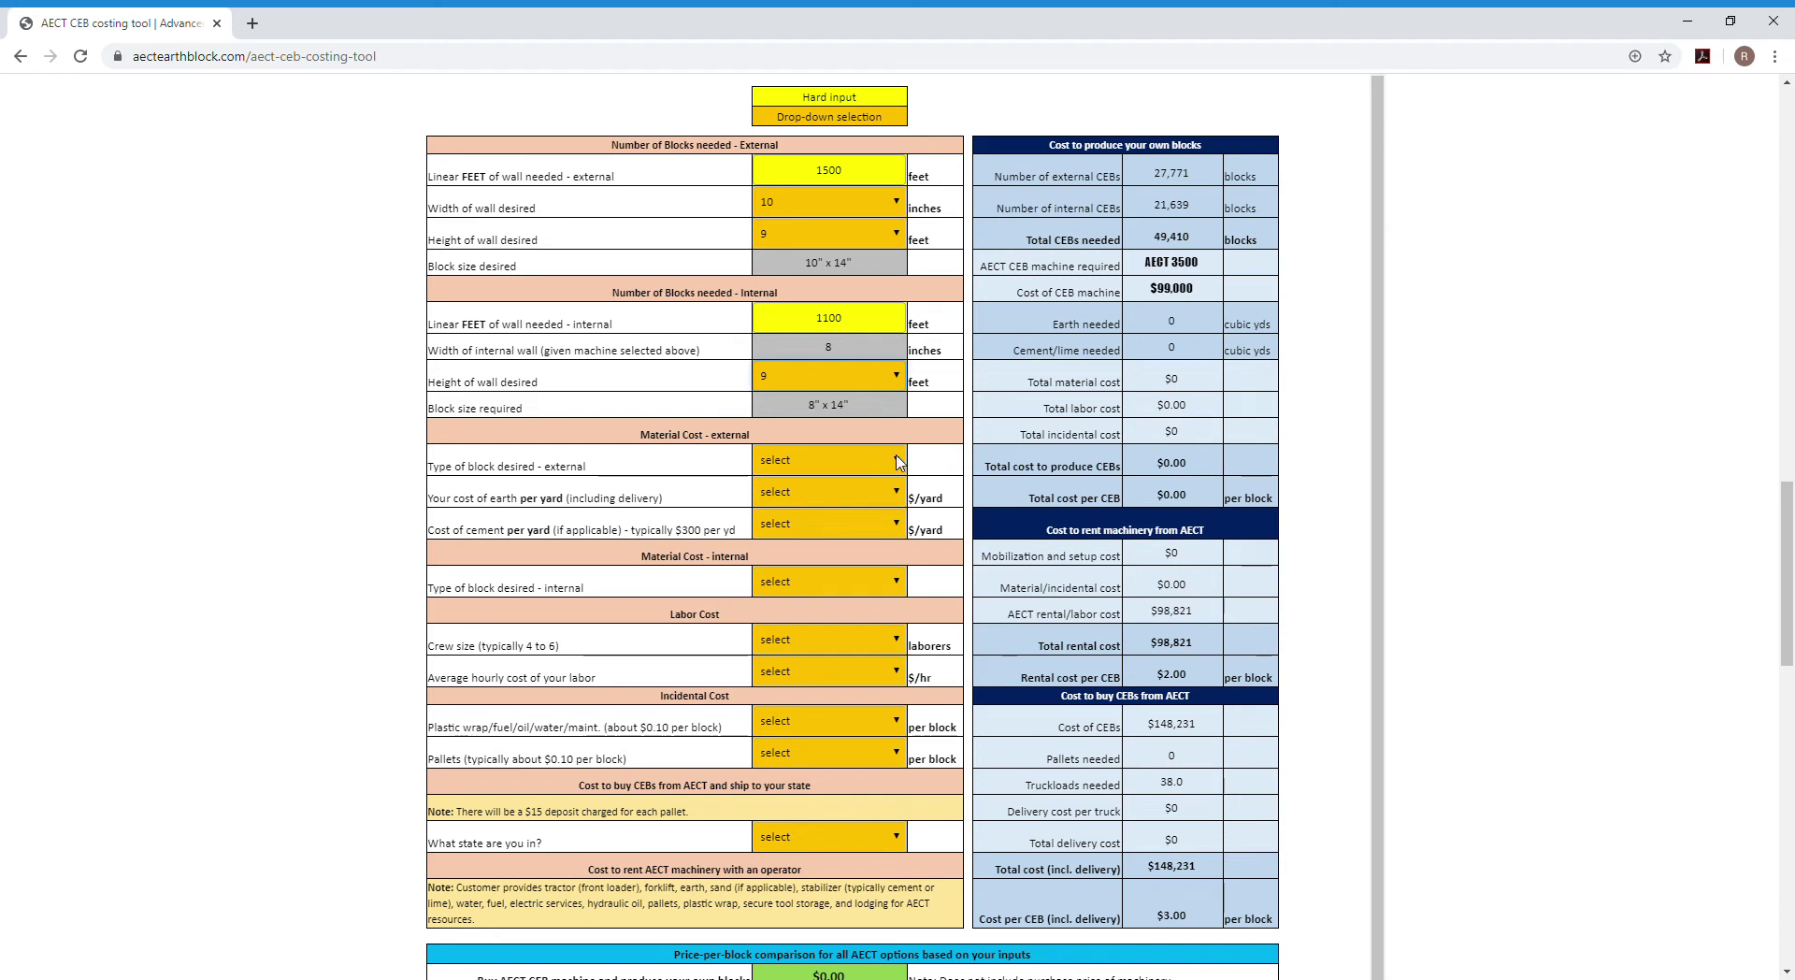
# Set external blocks to 8% cement/lime stabilized with earth at 15 and cement at 280 $/yard, and internal blocks to Un-stabilized
pyautogui.click(849, 534)
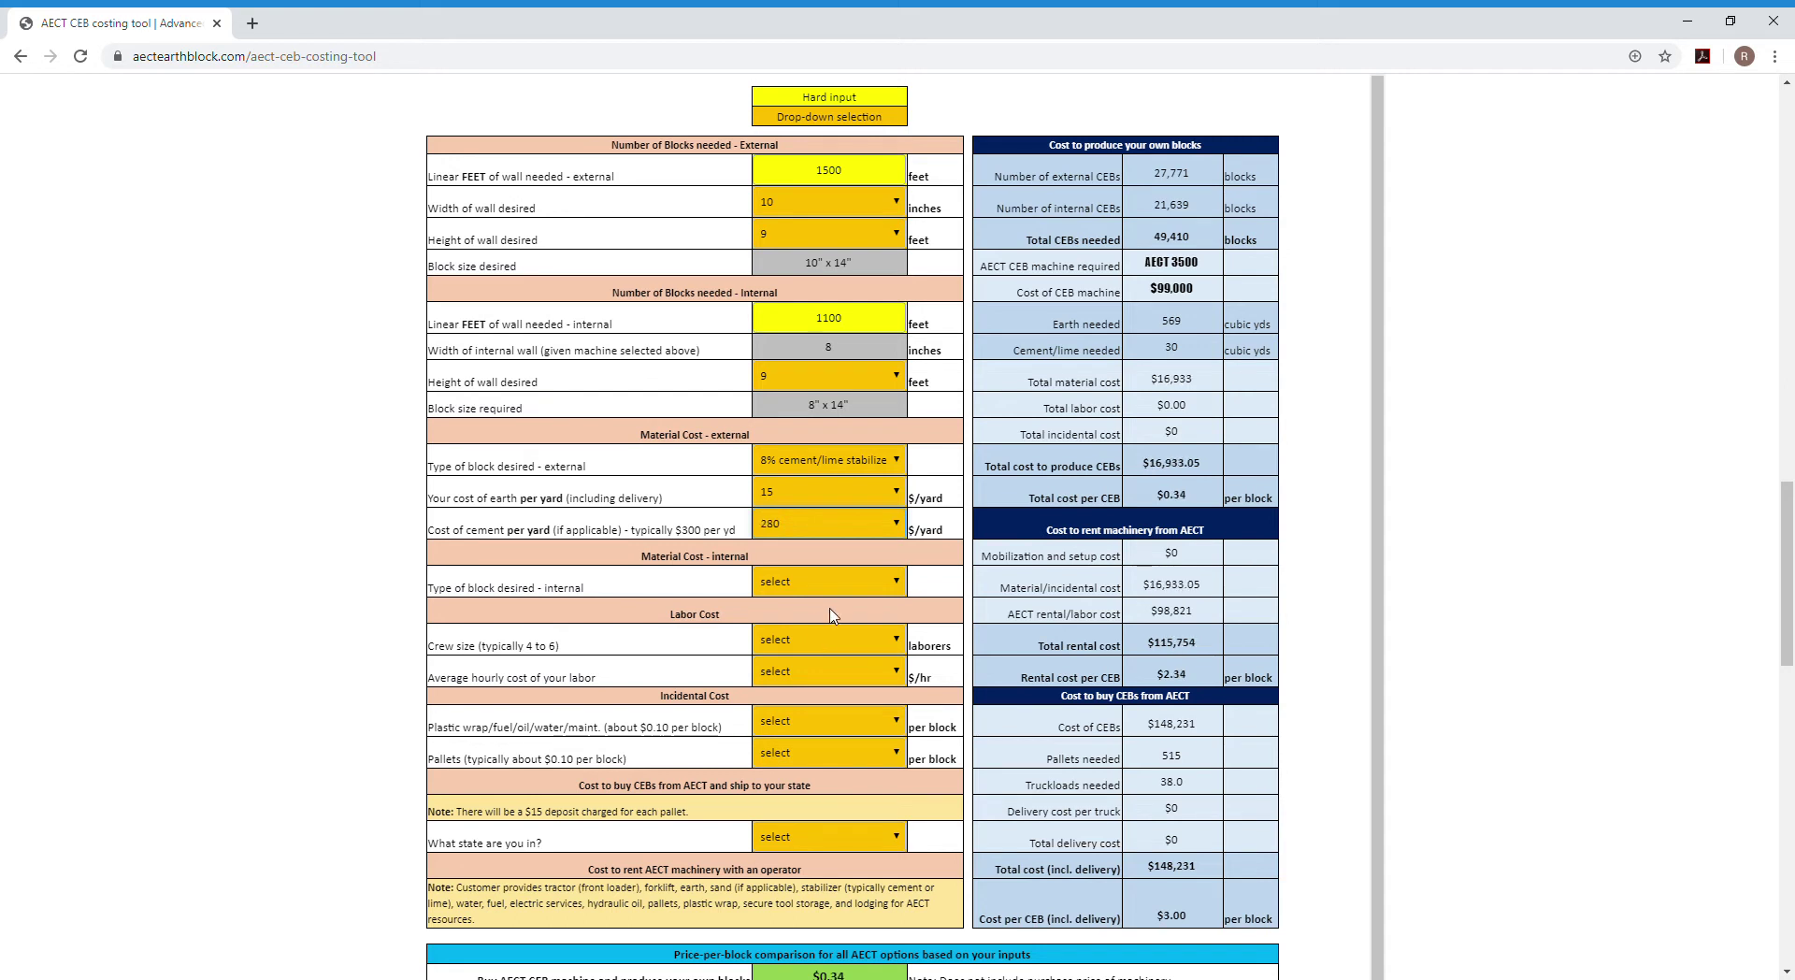
pyautogui.click(874, 589)
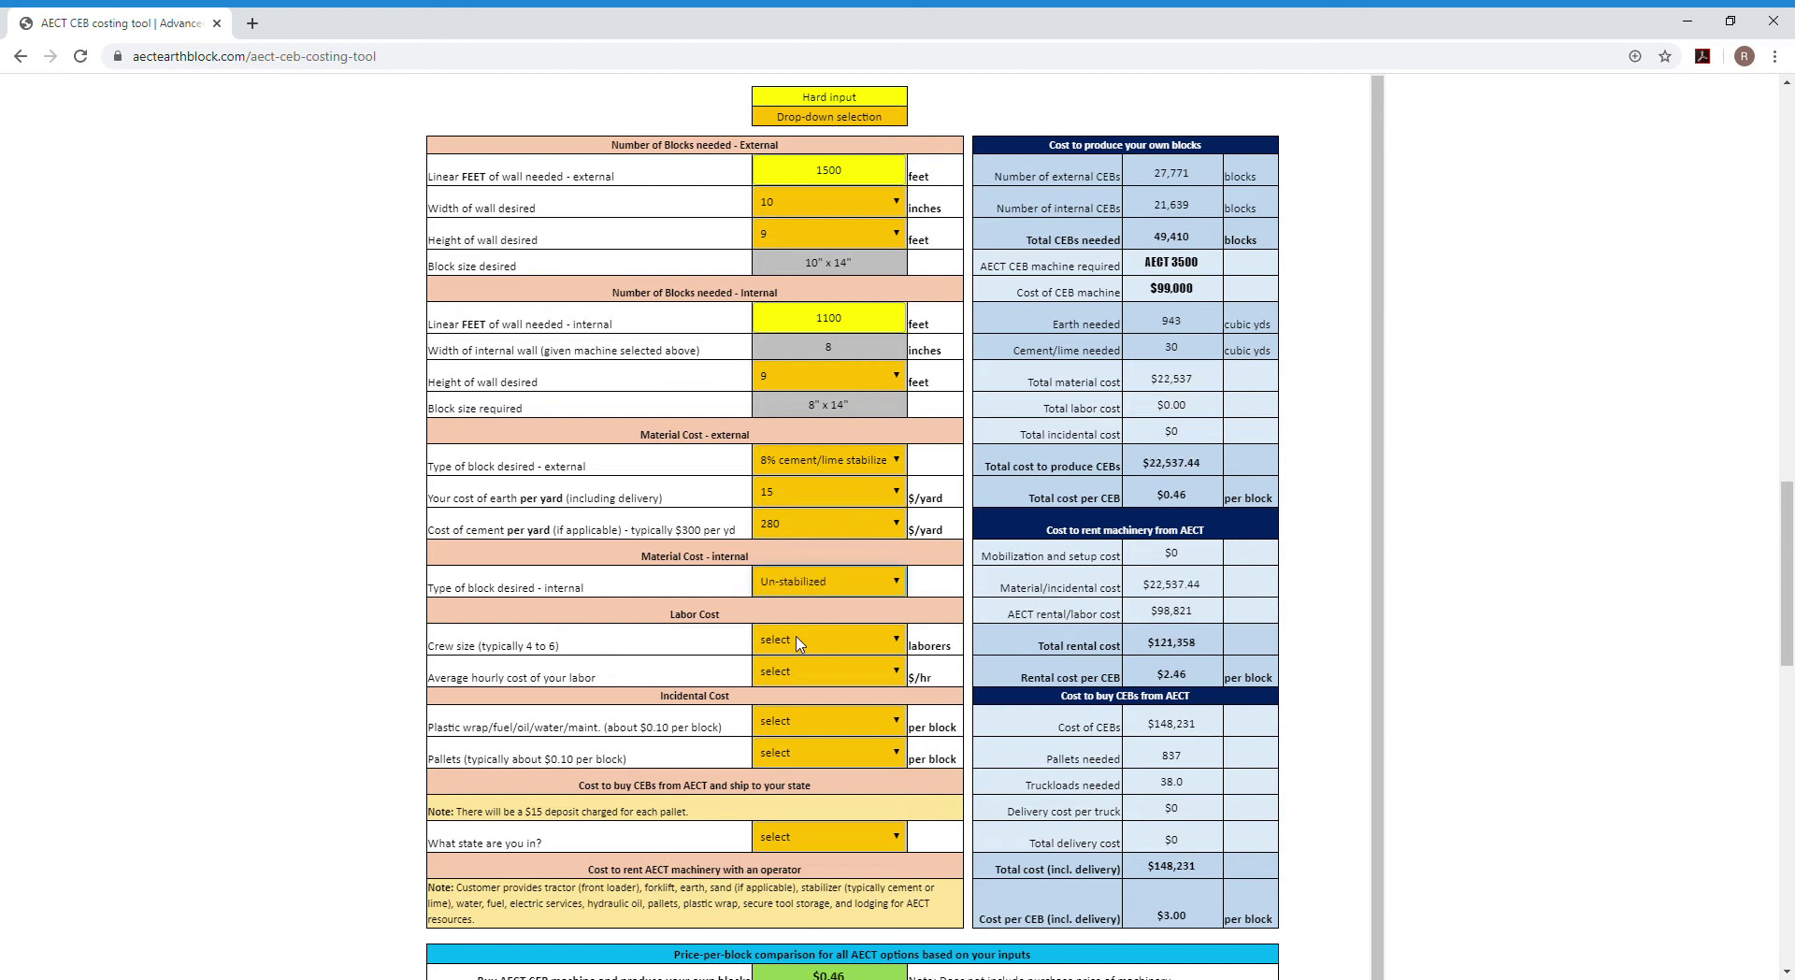
# Set the labor cost to a crew of 5 at 17 $/hr, and both incidental costs to 0.10 per block
pyautogui.click(895, 641)
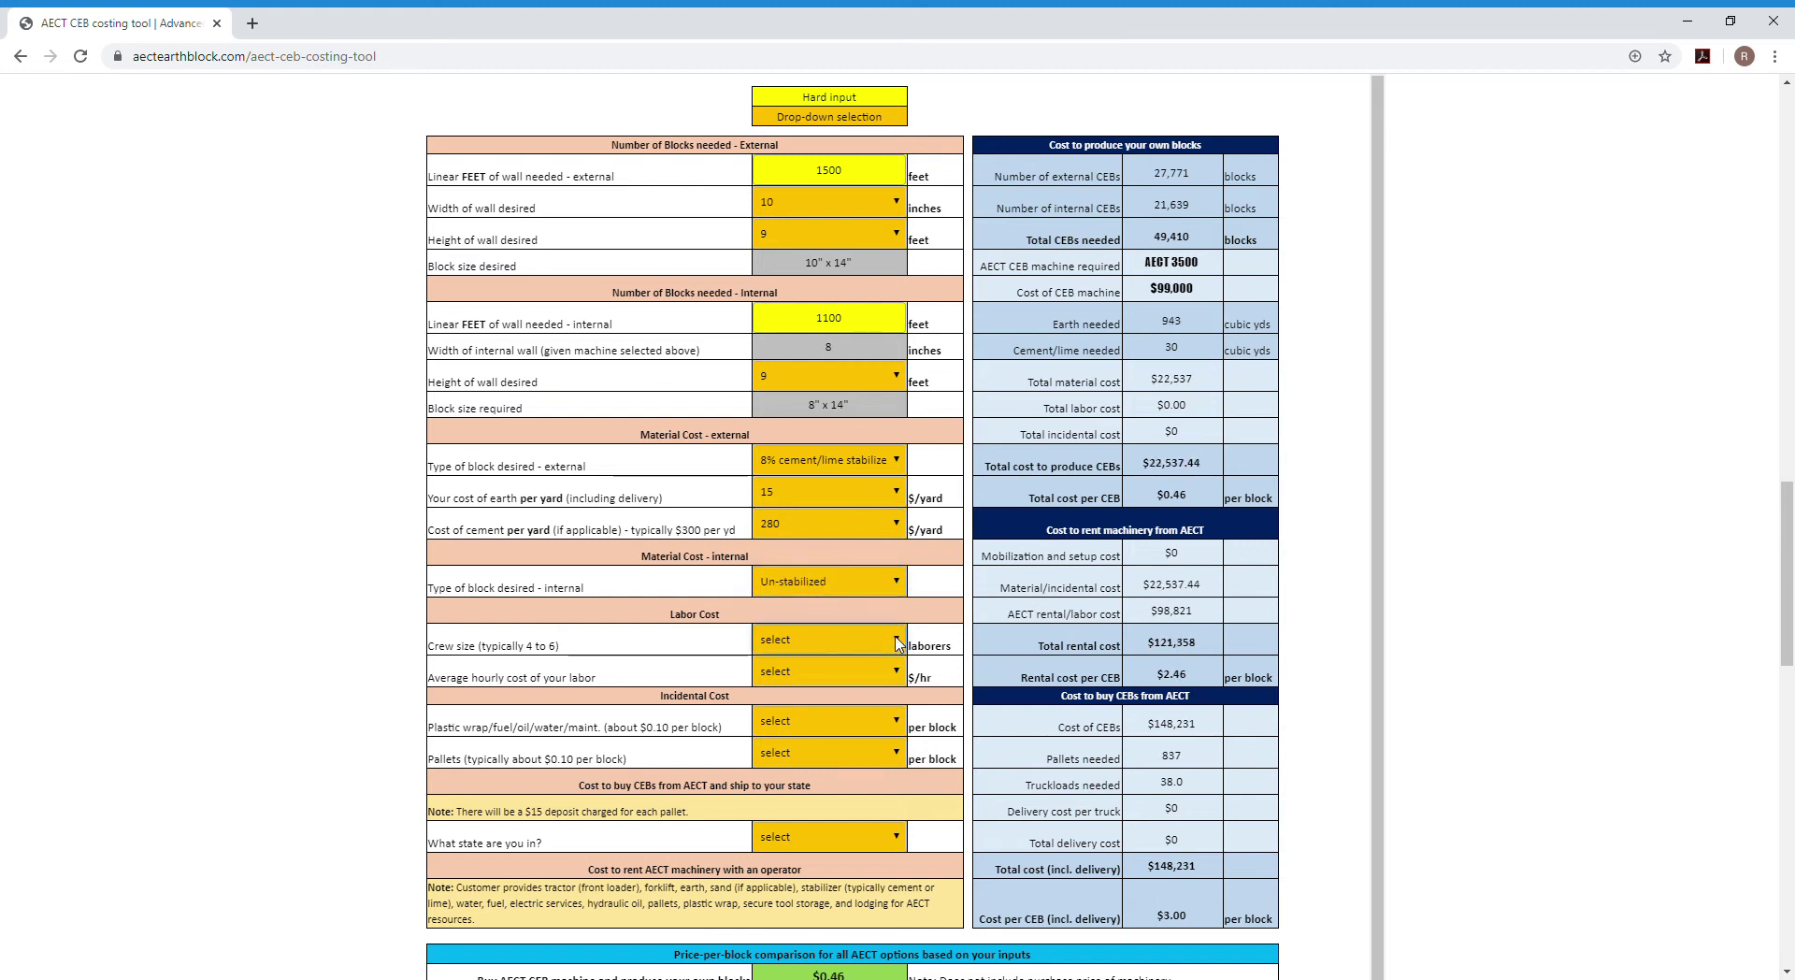
pyautogui.click(807, 716)
pyautogui.click(896, 675)
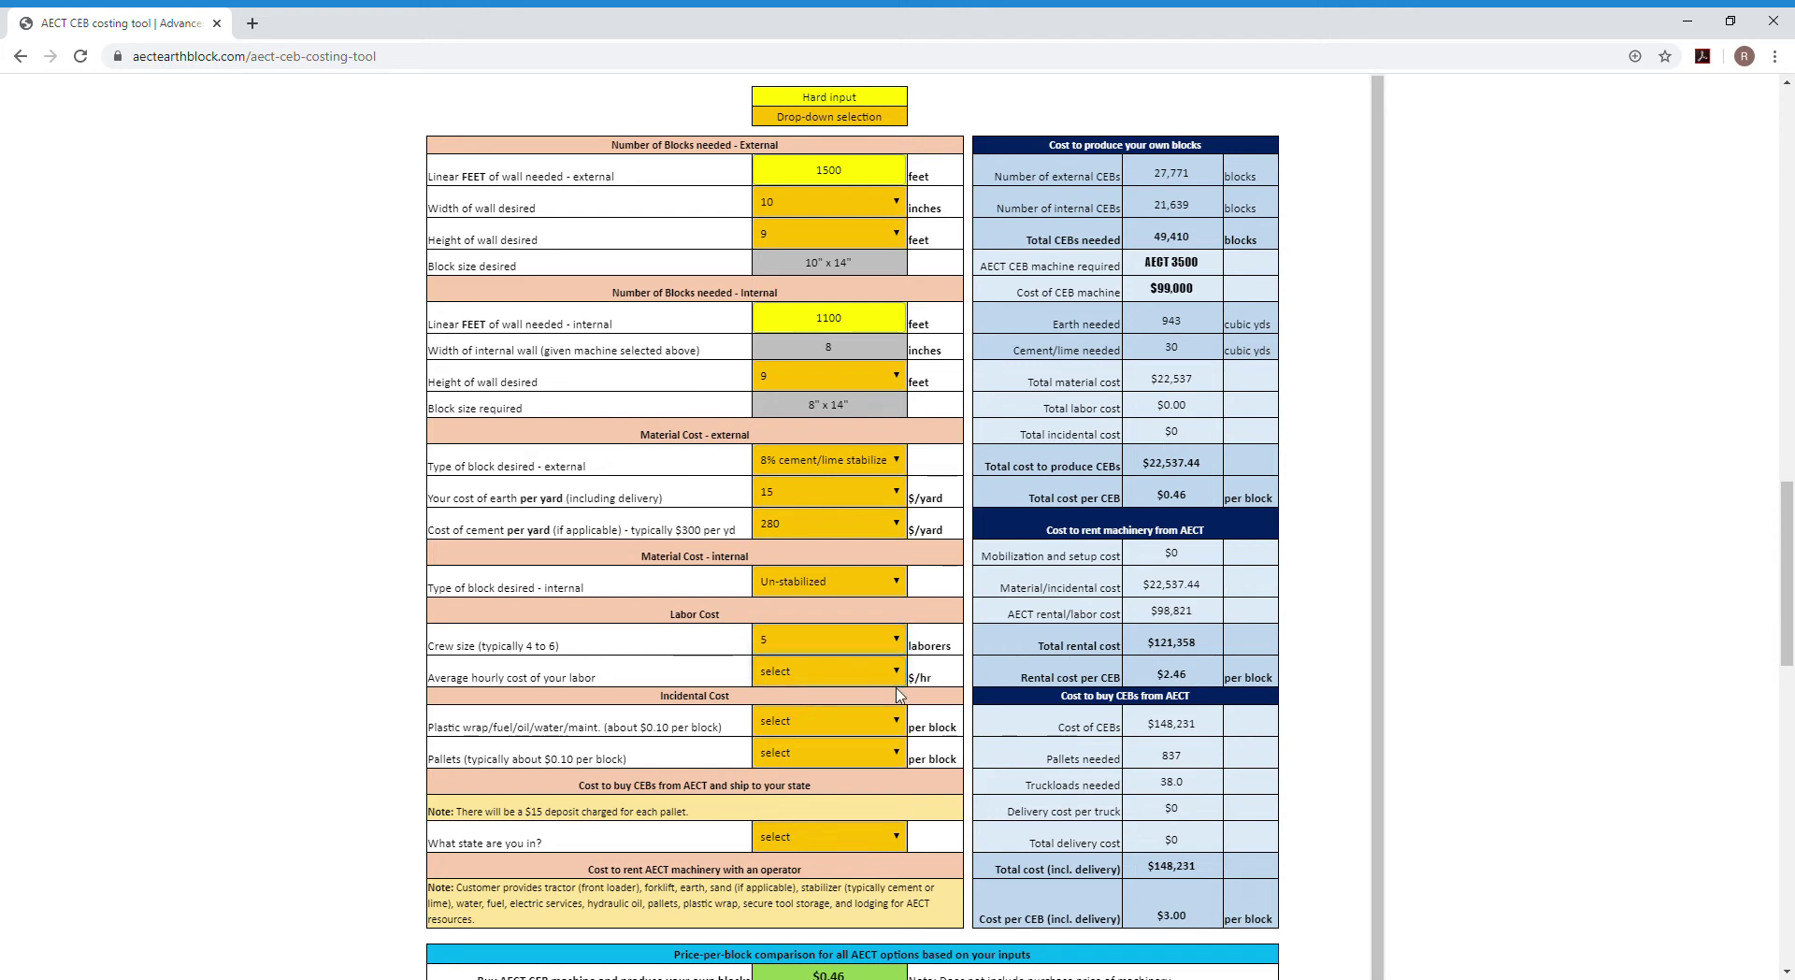
pyautogui.click(824, 505)
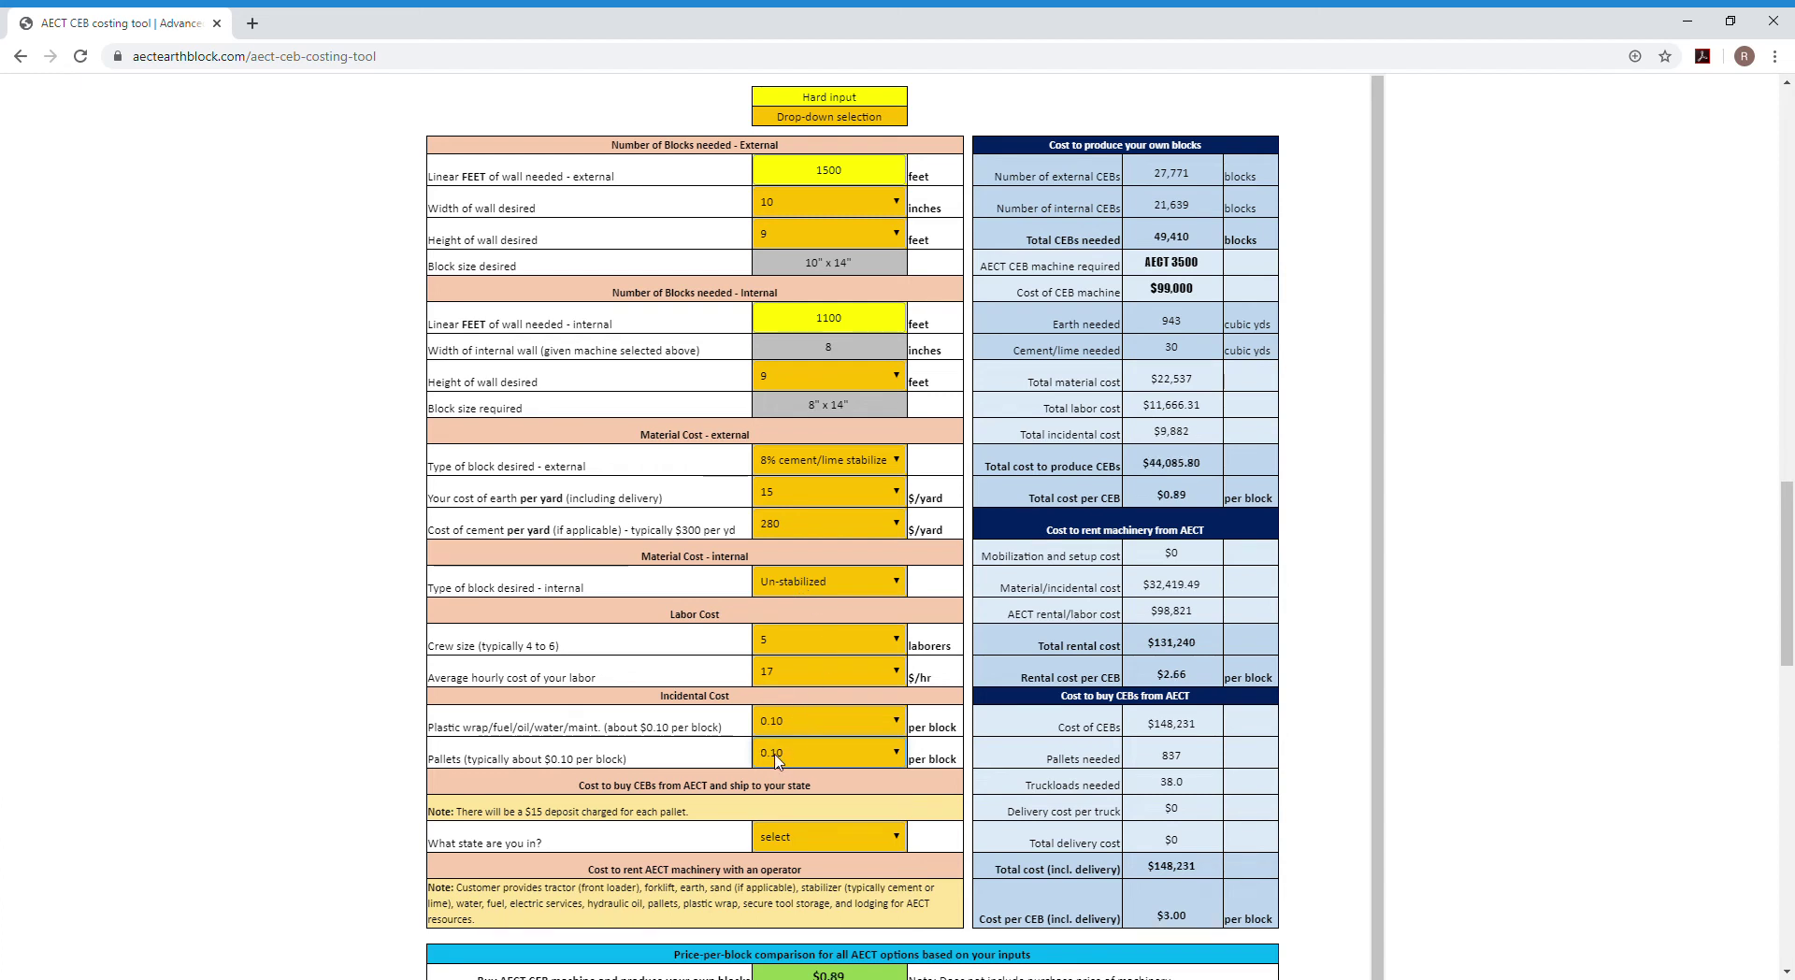
# Choose Nebraska as the state for shipping CEBs from AECT
pyautogui.scroll(-2, 891, 664)
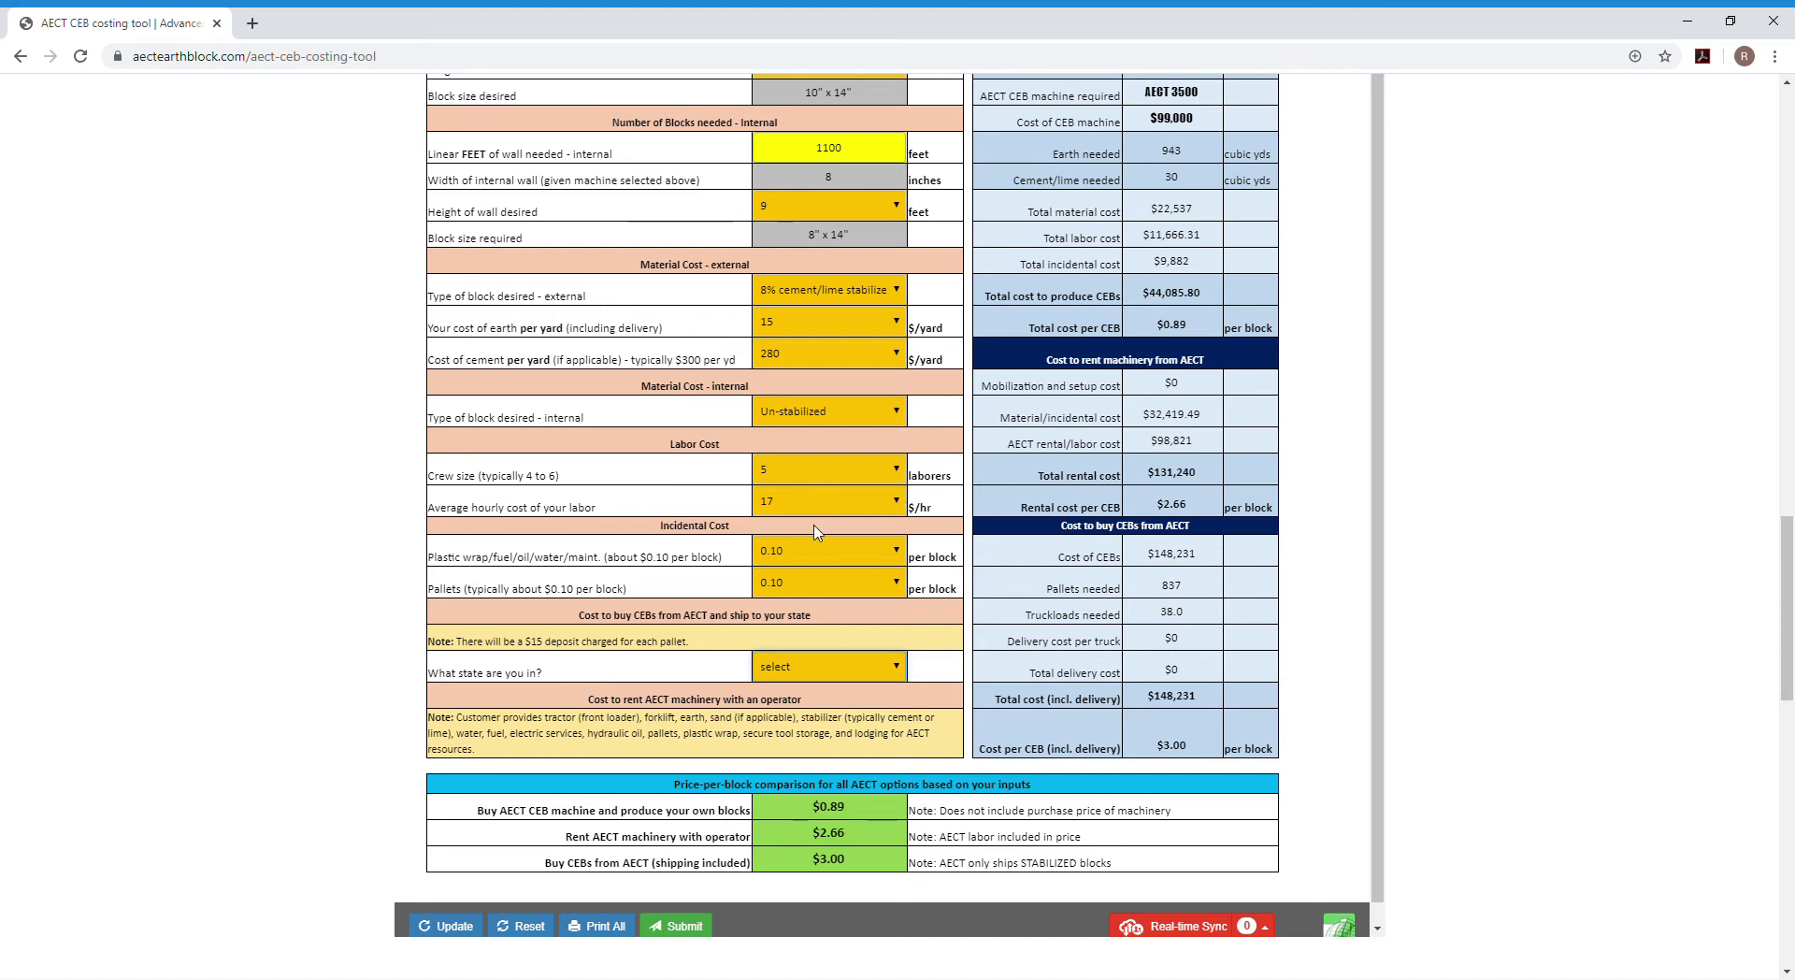
pyautogui.press('n')
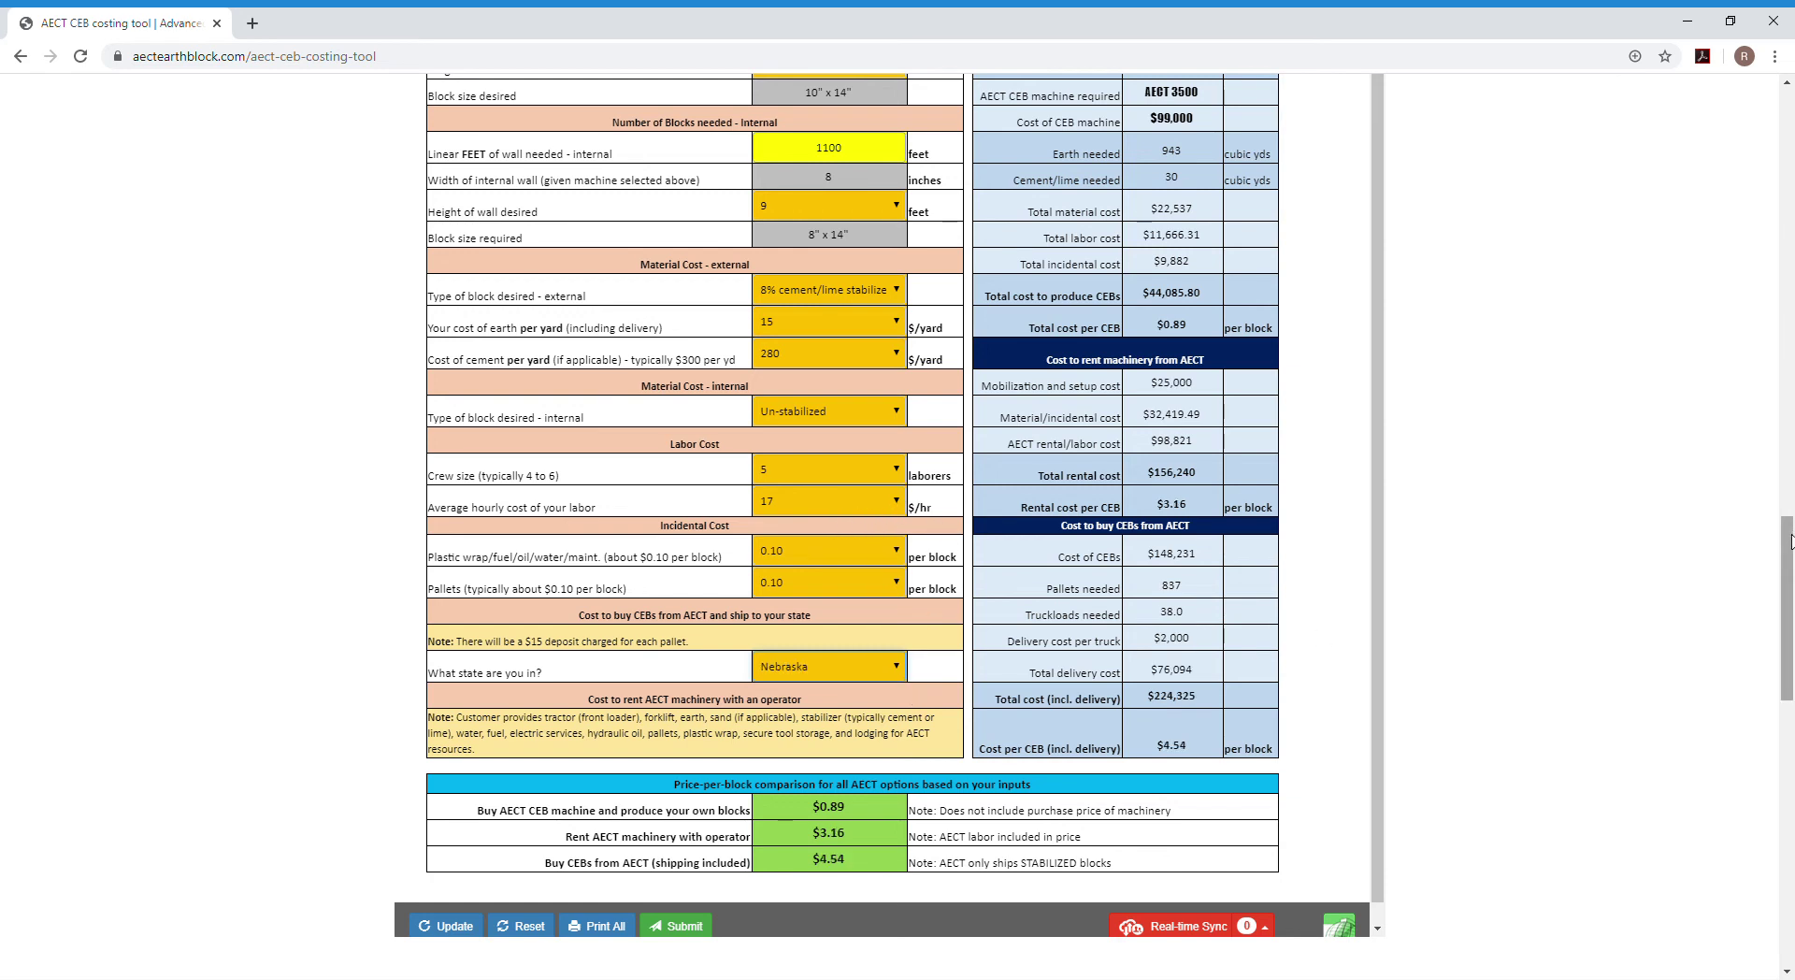
# Review the cost summaries, the price-per-block comparison of all AECT options, and the additional information pages listed below the tool
pyautogui.scroll(-1, 1789, 561)
pyautogui.scroll(3, 1790, 567)
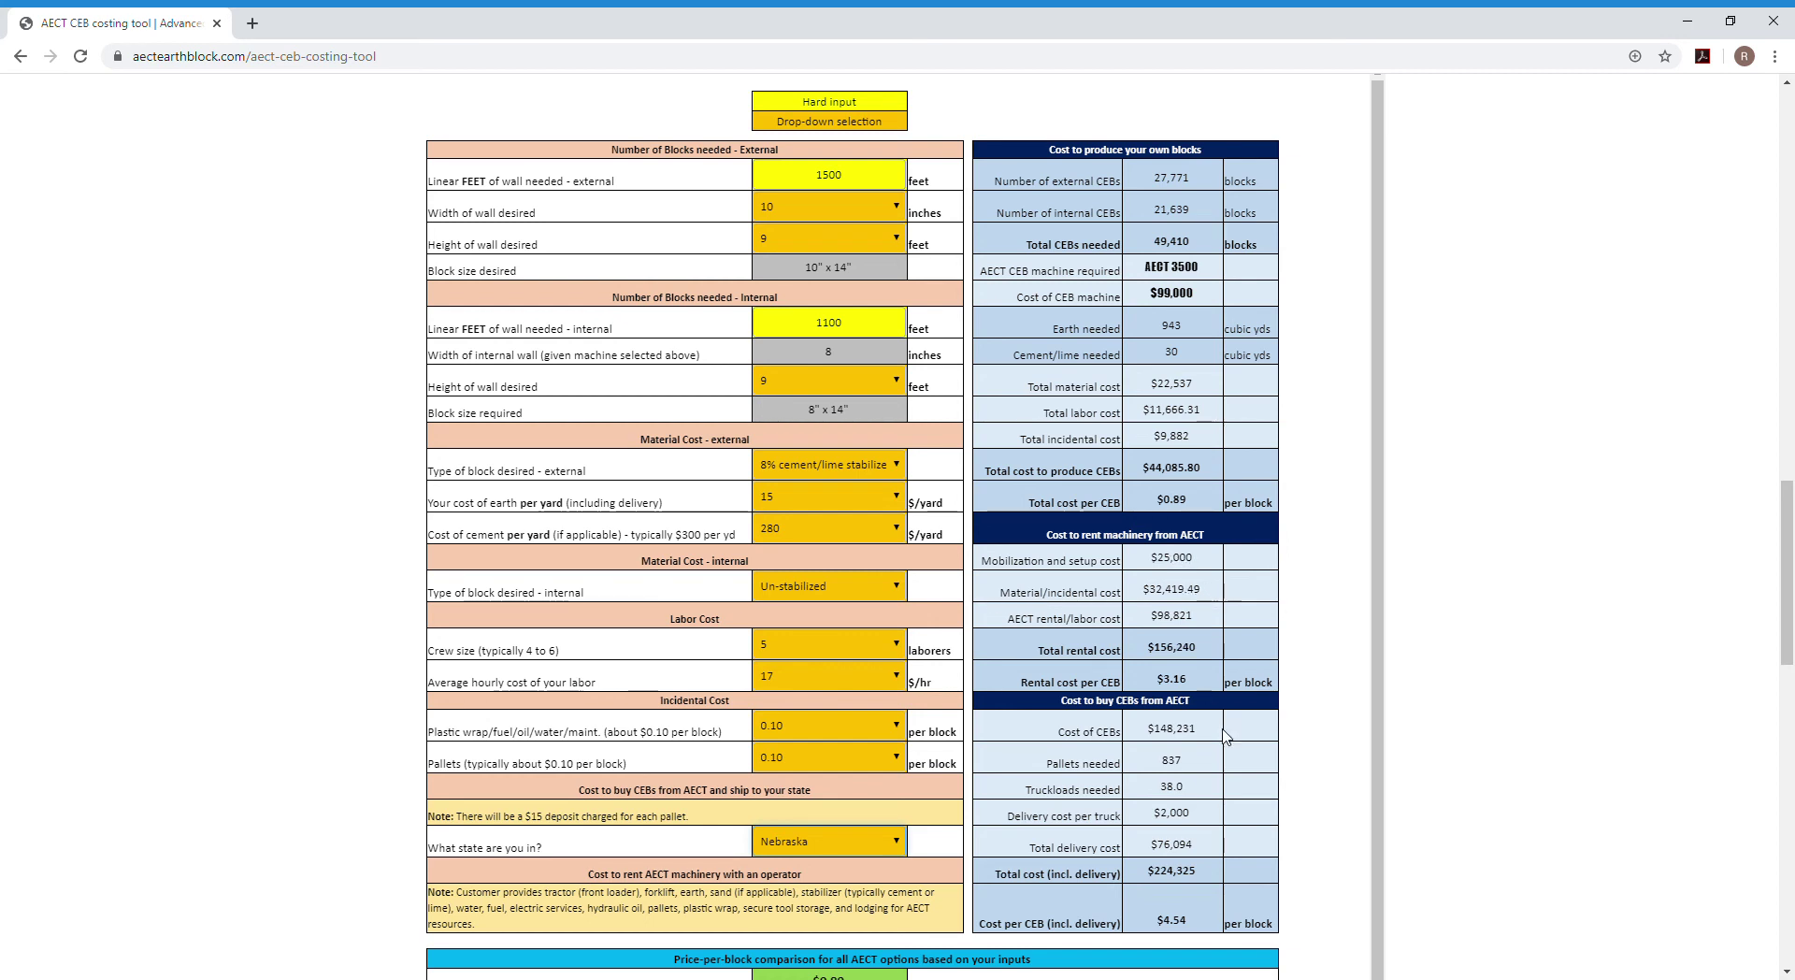
pyautogui.scroll(-4, 1786, 559)
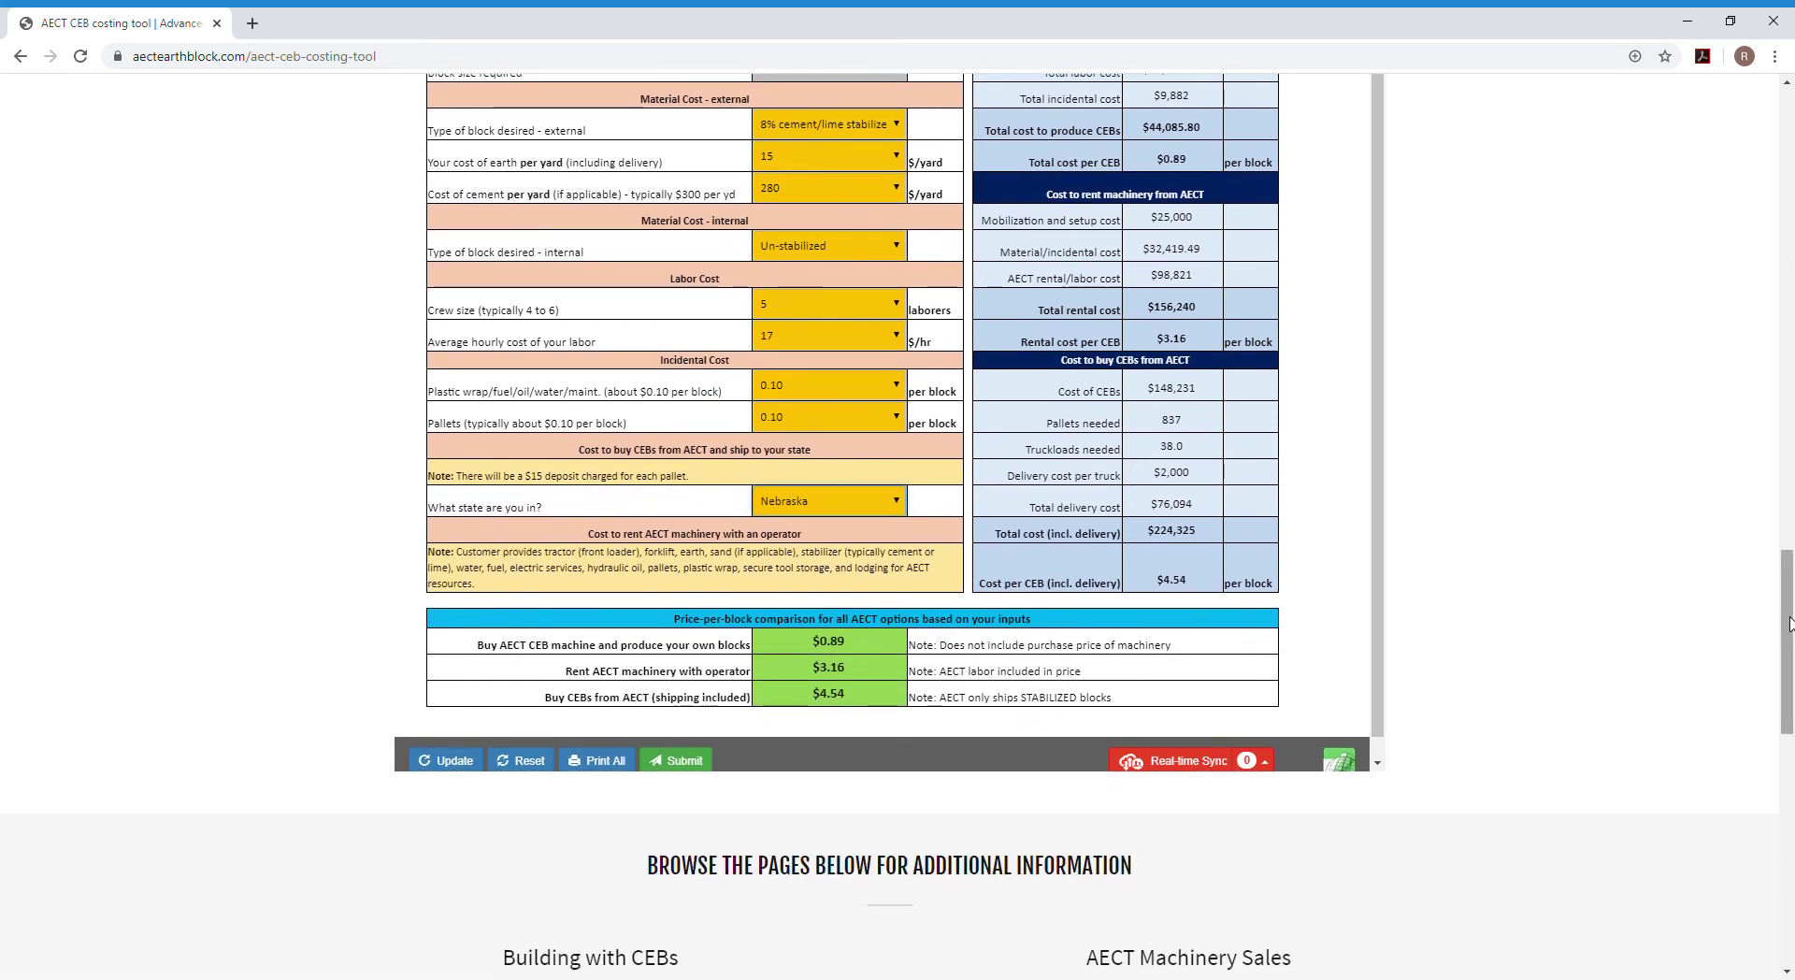
pyautogui.scroll(1, 1462, 621)
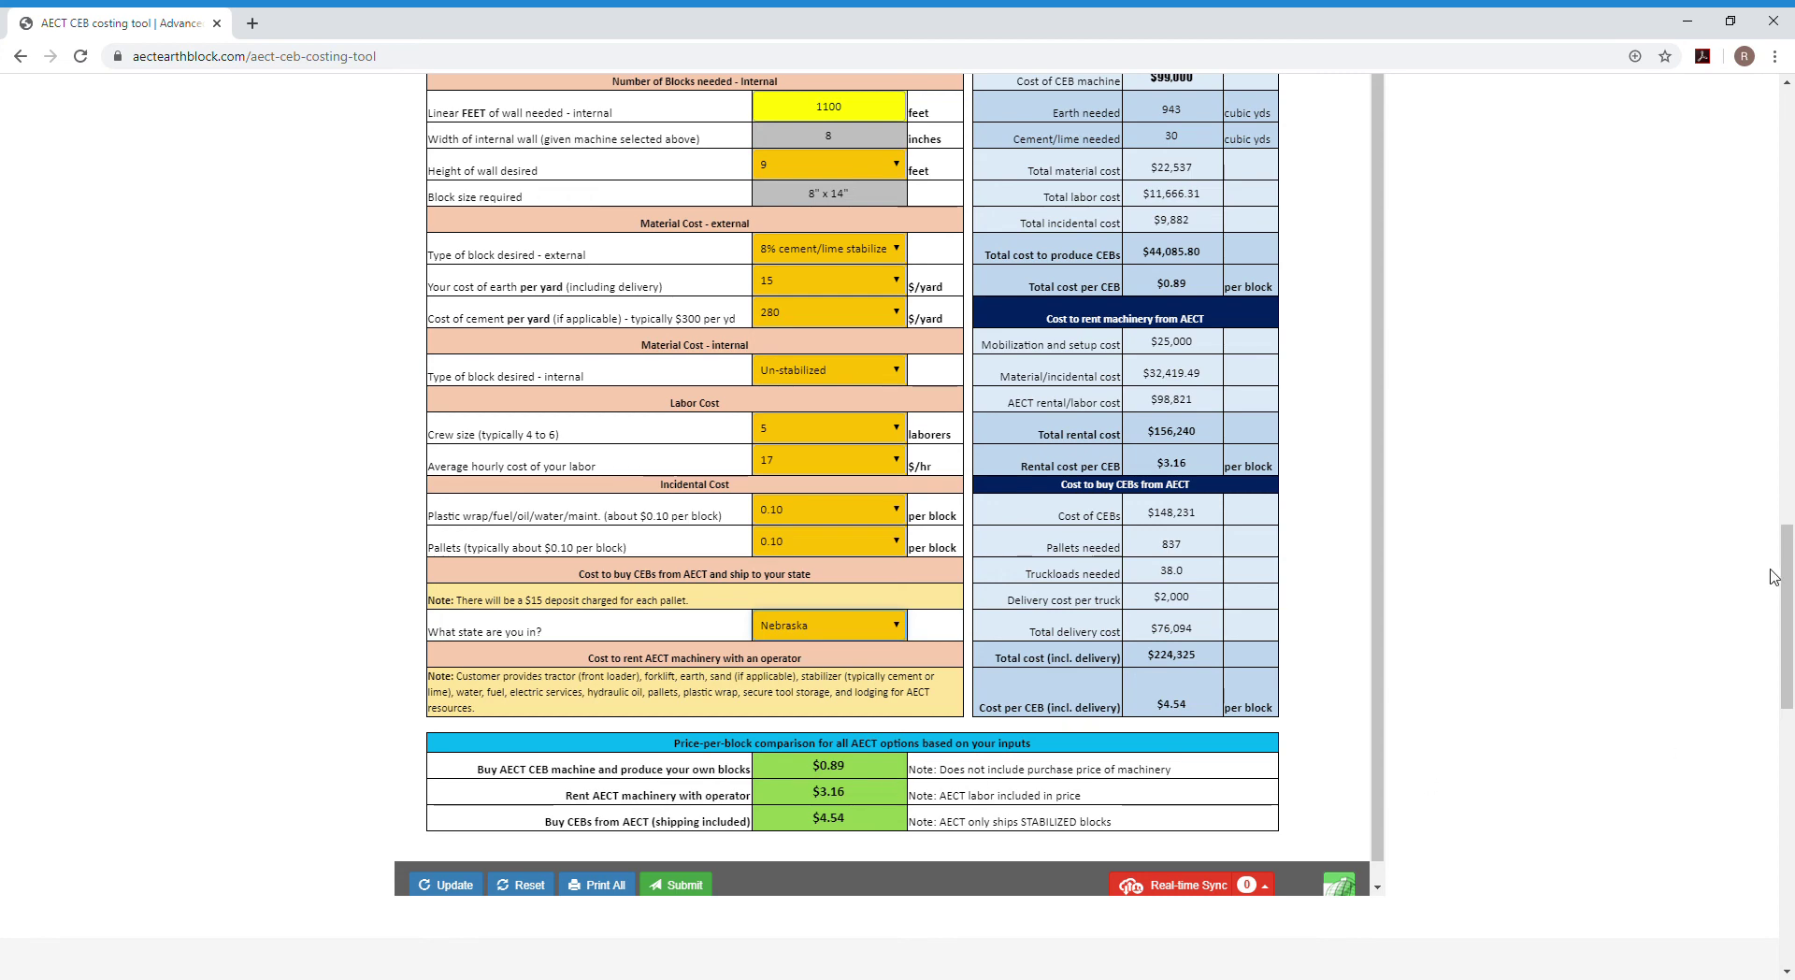
pyautogui.moveTo(1788, 575); pyautogui.dragTo(1778, 763)
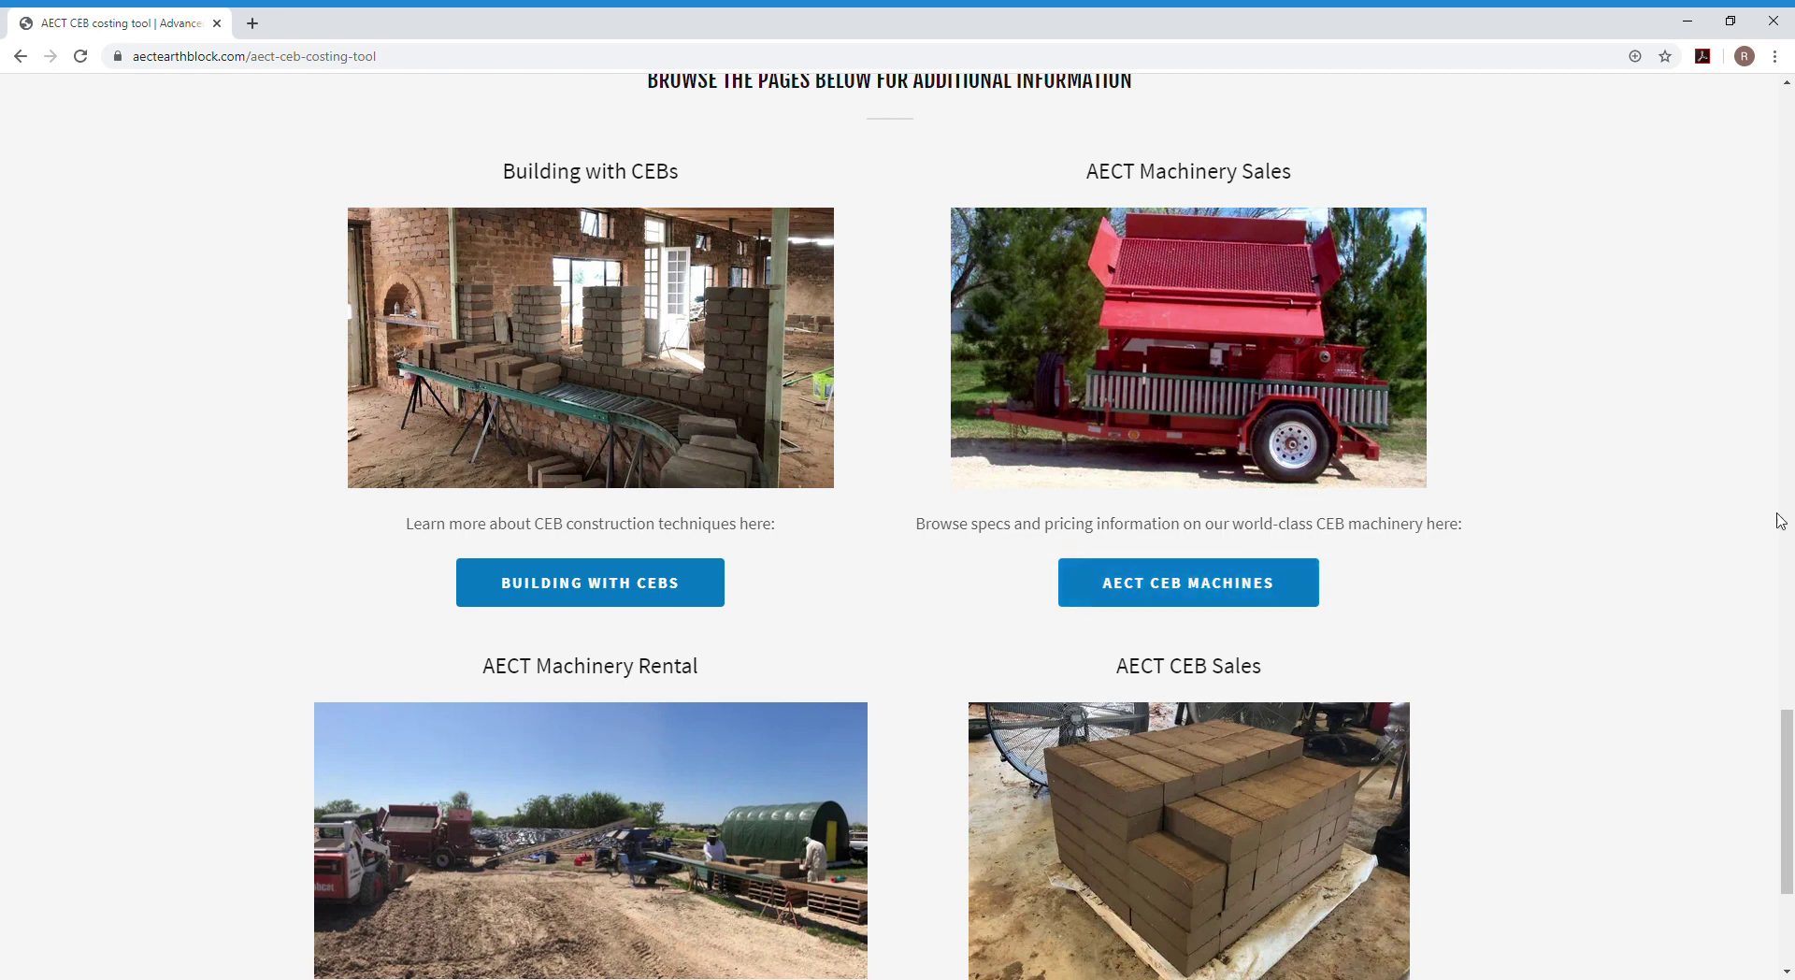
pyautogui.moveTo(1787, 713); pyautogui.dragTo(1787, 760)
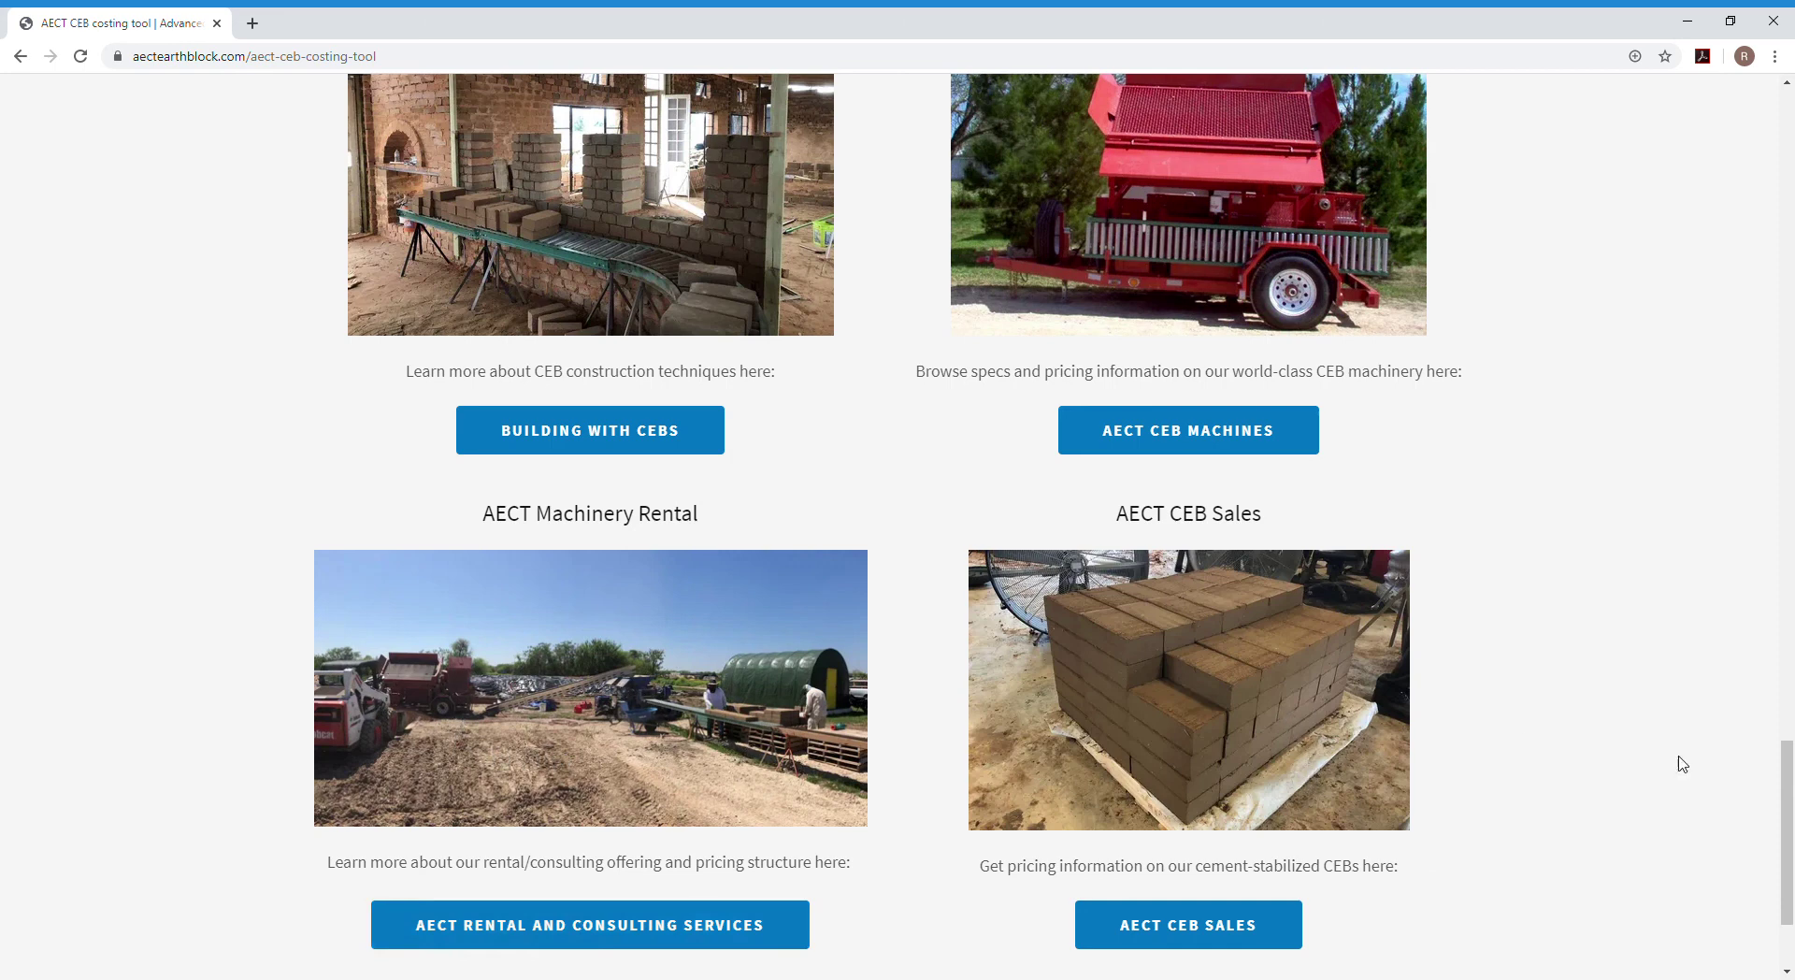
pyautogui.scroll(-1, 1545, 808)
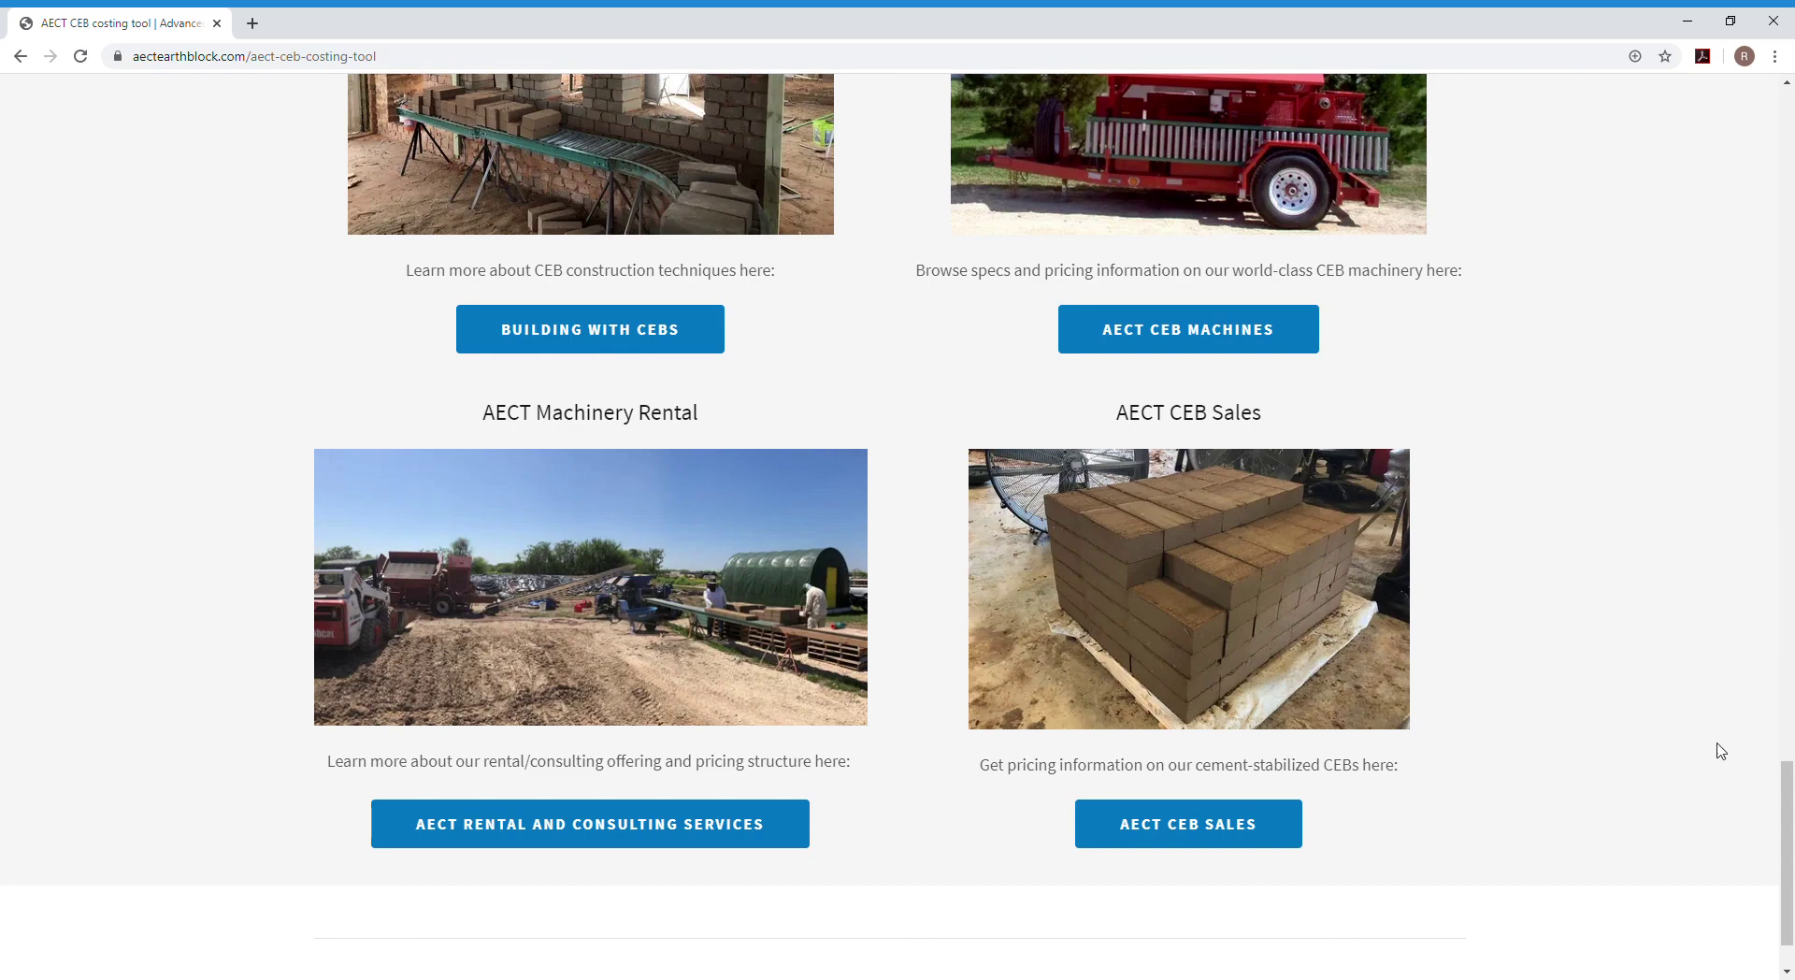
pyautogui.moveTo(1785, 828); pyautogui.dragTo(1788, 552)
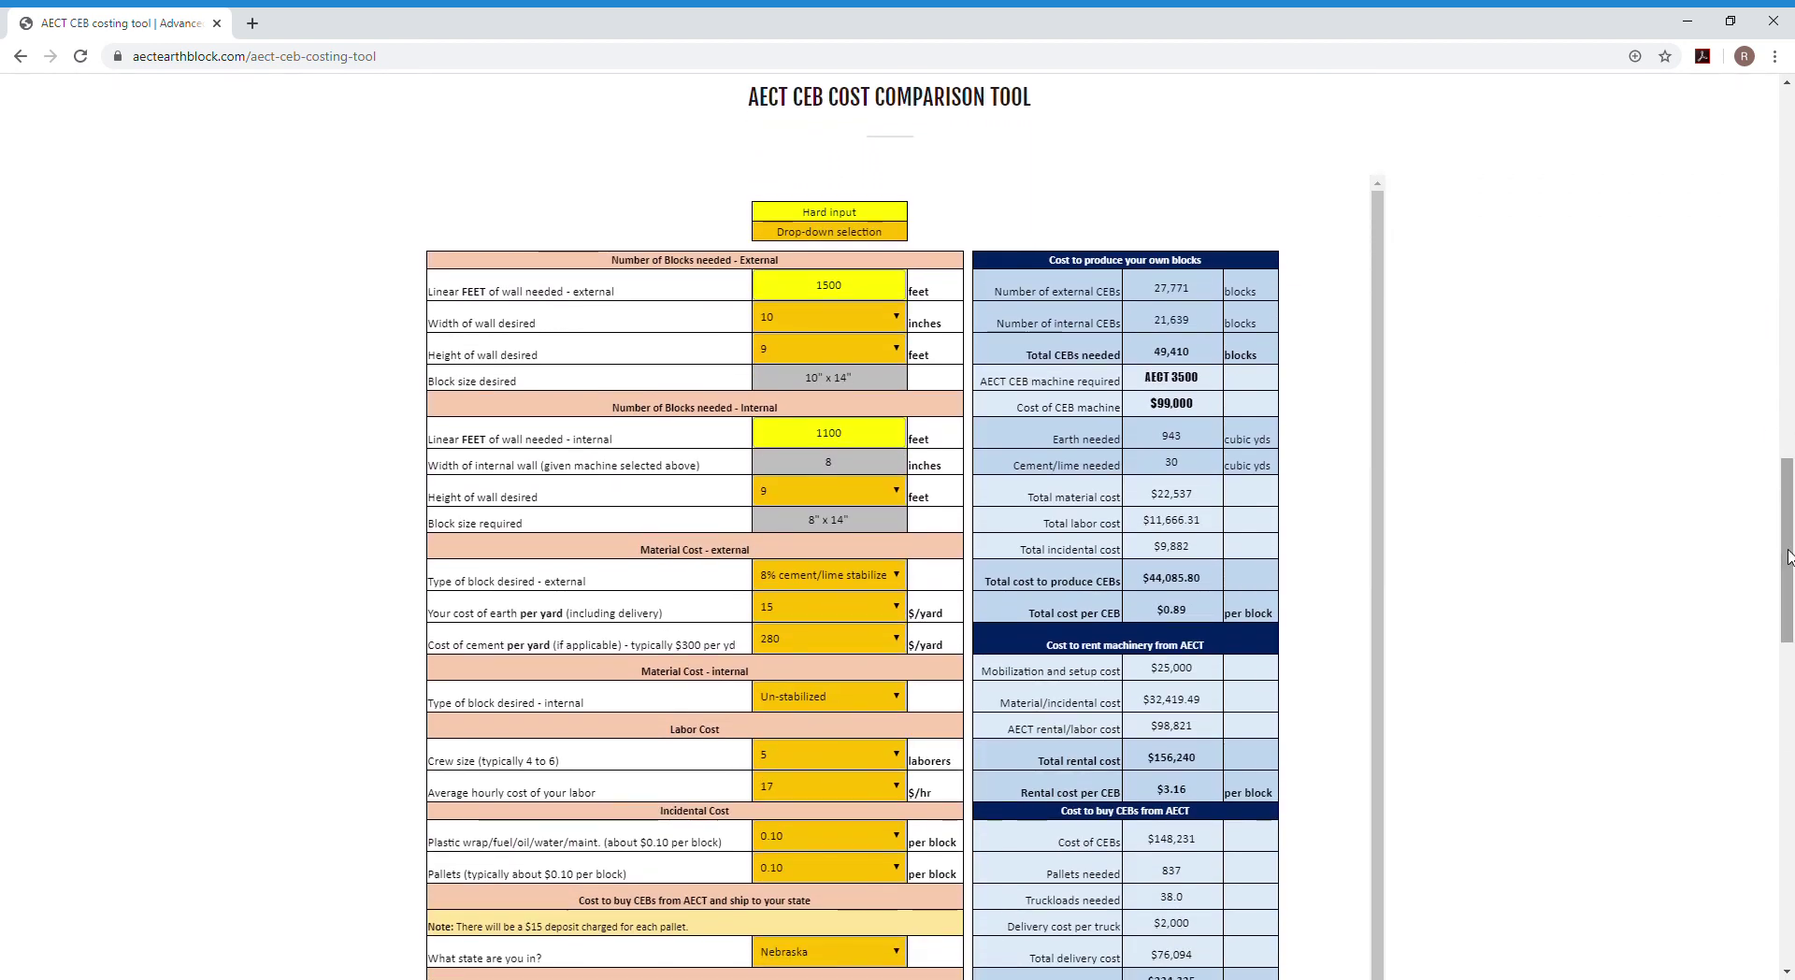